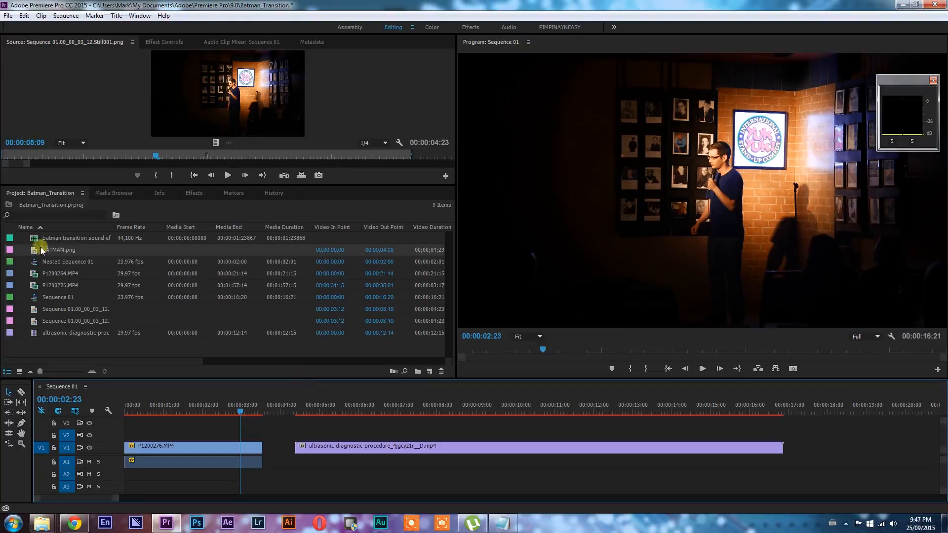
Step: Preview the BATMAN.png image in the Source monitor and select the batman transition sound effect
{"action": "double_click", "coordinate": [34, 250]}
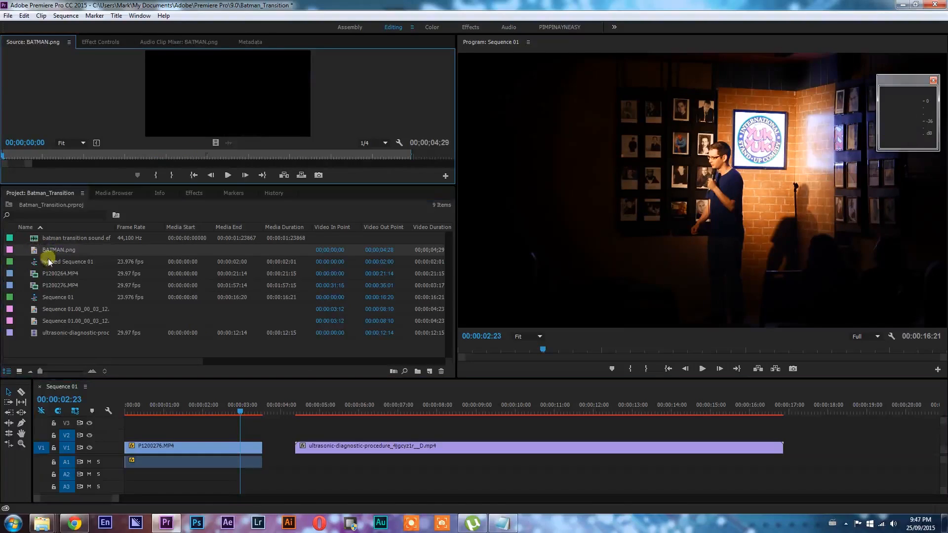
{"action": "left_click", "coordinate": [92, 237]}
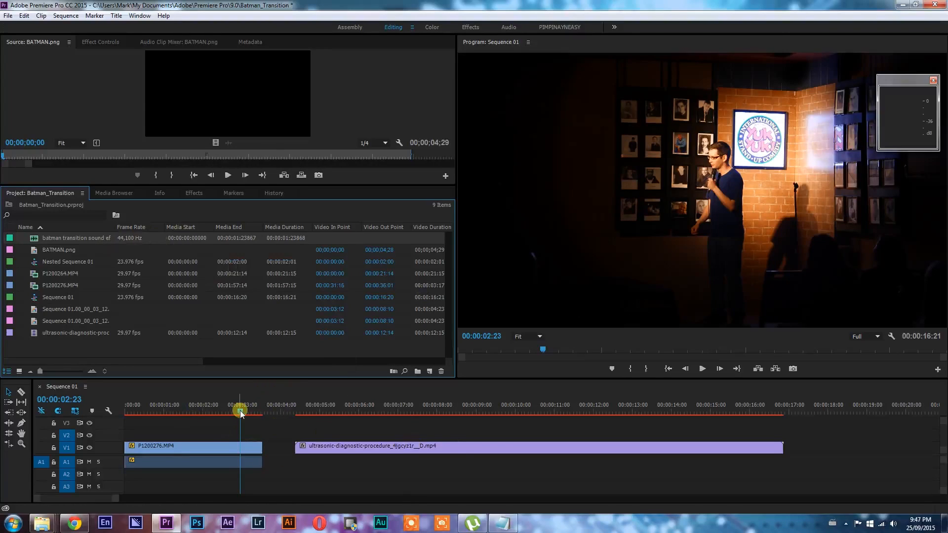
Step: Export the last frame of the P1200276.MP4 clip at 00:00:03:12 as a PNG still and import it into the project
{"action": "left_click_drag", "start_coordinate": [239, 413], "coordinate": [241, 412]}
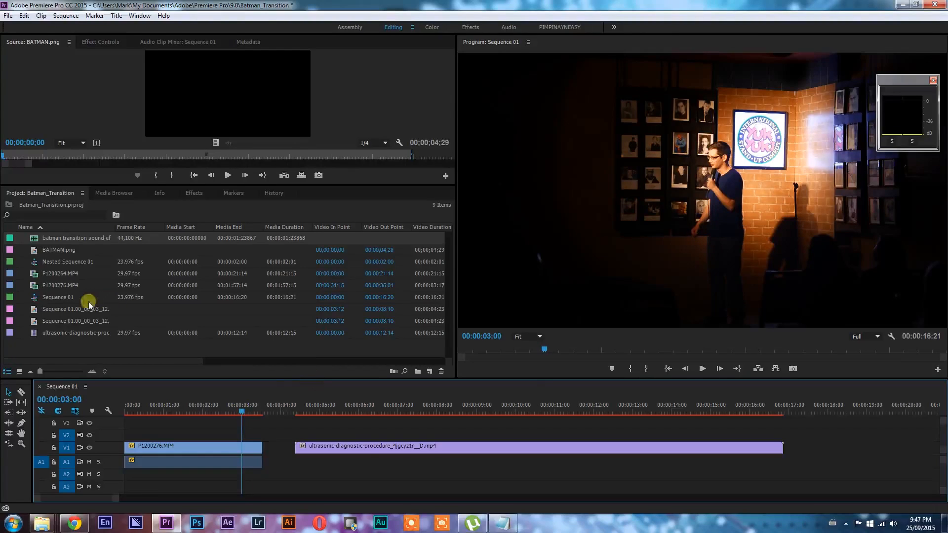
{"action": "left_click_drag", "start_coordinate": [271, 379], "coordinate": [263, 342]}
{"action": "key", "text": "Left"}
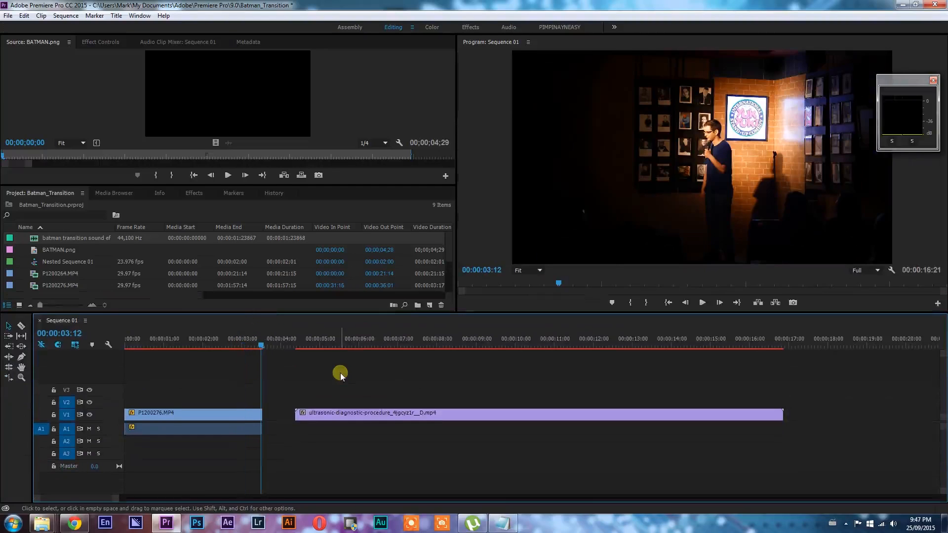
{"action": "left_click", "coordinate": [250, 416]}
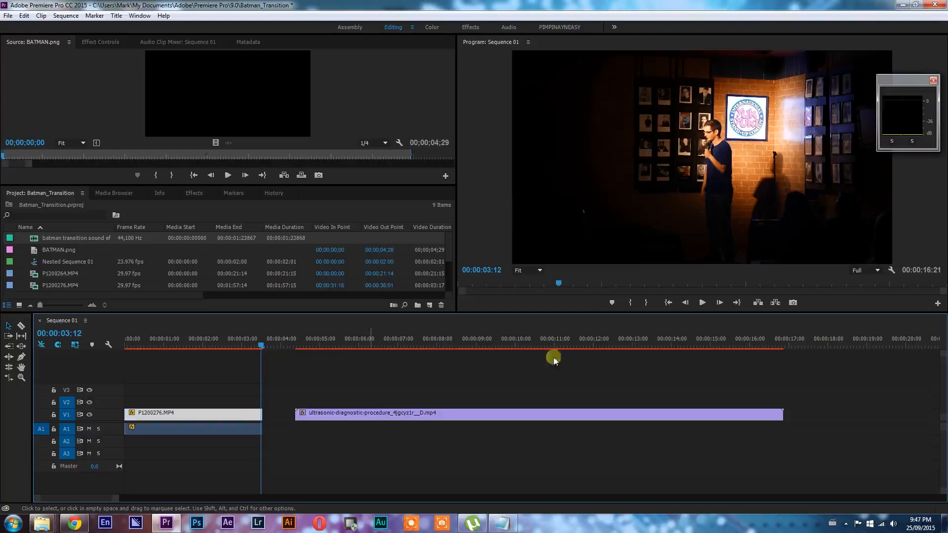
{"action": "left_click", "coordinate": [794, 302]}
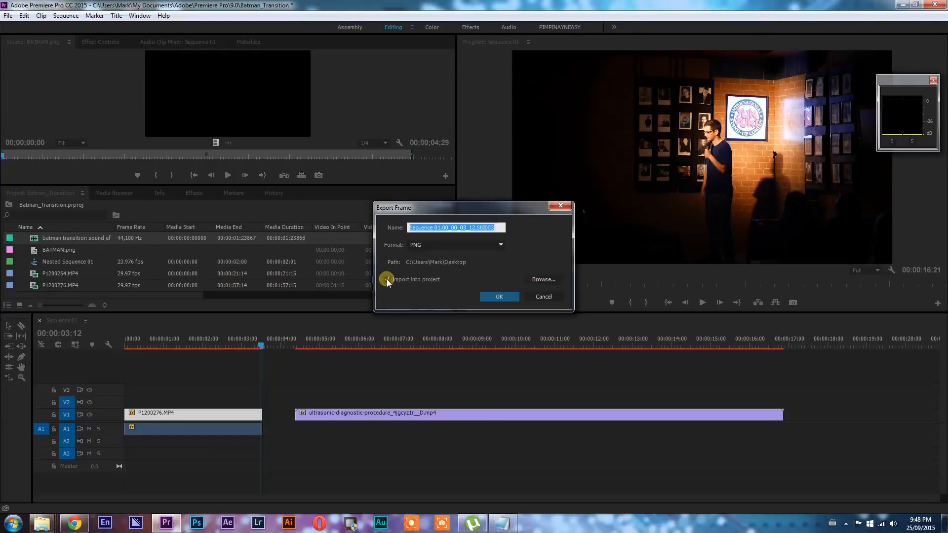
{"action": "left_click", "coordinate": [499, 296]}
Step: Place the exported still on track V2 starting at 00:00:03:13 and trim it to about 1 second 10 frames
{"action": "left_click", "coordinate": [59, 261]}
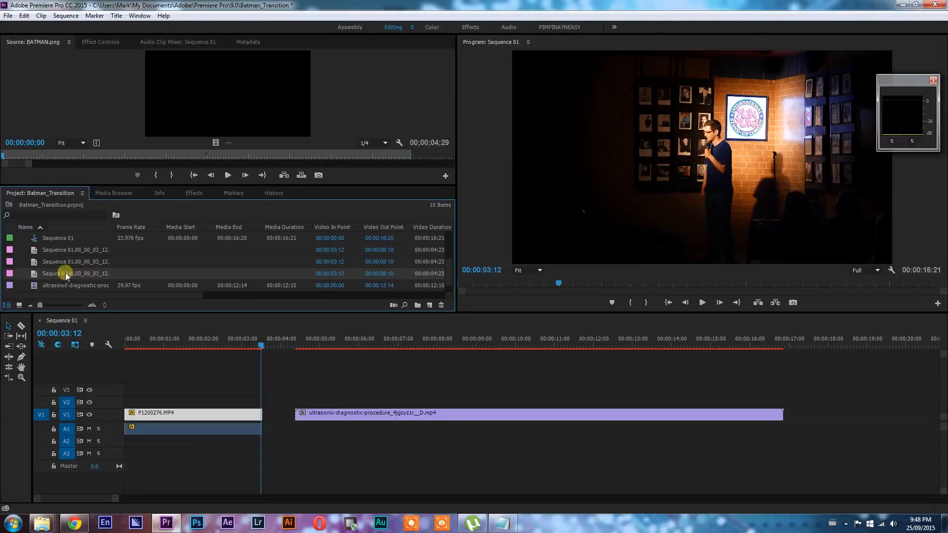
{"action": "mouse_move", "coordinate": [268, 339]}
{"action": "left_mouse_down"}
{"action": "mouse_move", "coordinate": [252, 407]}
{"action": "mouse_move", "coordinate": [269, 408]}
{"action": "mouse_move", "coordinate": [256, 336]}
{"action": "mouse_move", "coordinate": [266, 336]}
{"action": "left_mouse_up"}
{"action": "left_click", "coordinate": [354, 400]}
{"action": "key", "text": "Right"}
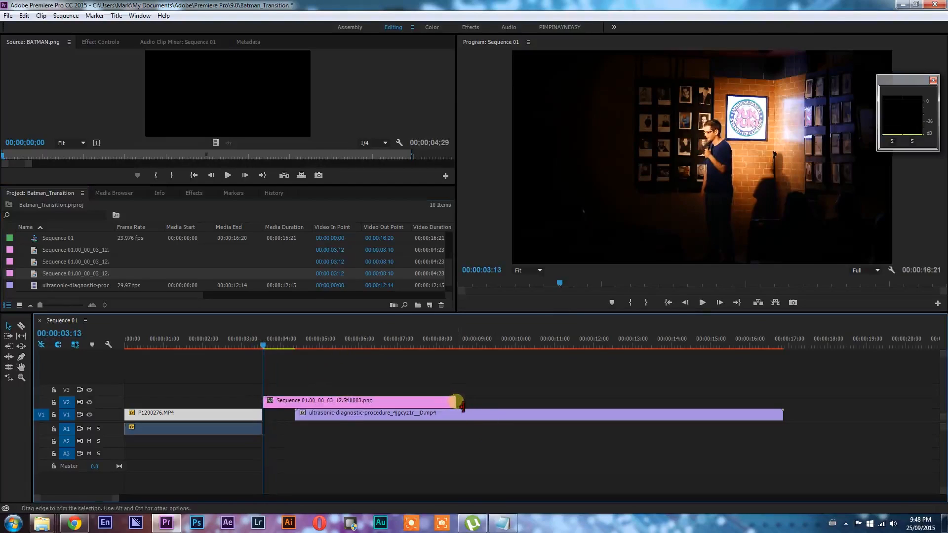
{"action": "left_click_drag", "start_coordinate": [455, 401], "coordinate": [317, 404]}
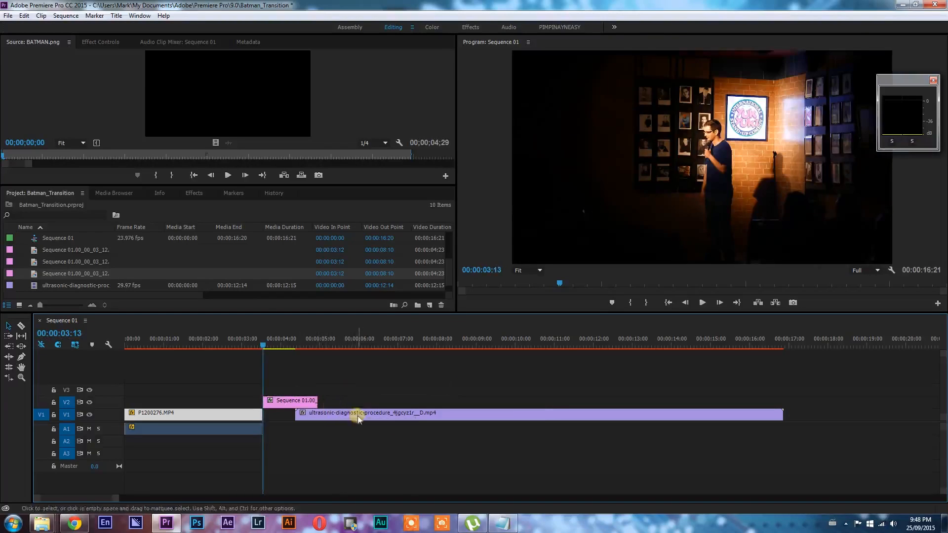
Step: Play back the still section between the two clips to check its timing
{"action": "left_click", "coordinate": [290, 338]}
{"action": "key", "text": "space"}
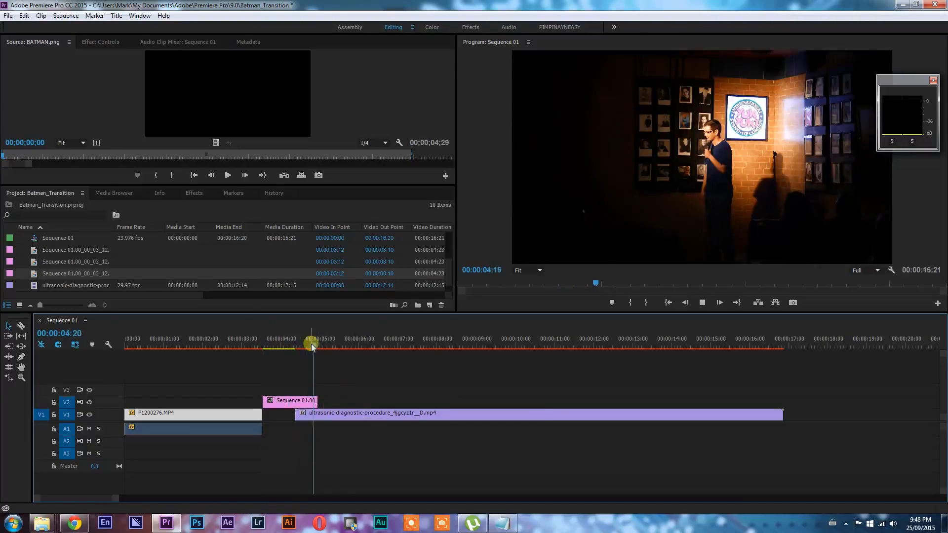
{"action": "key", "text": "space"}
{"action": "key", "text": "Up"}
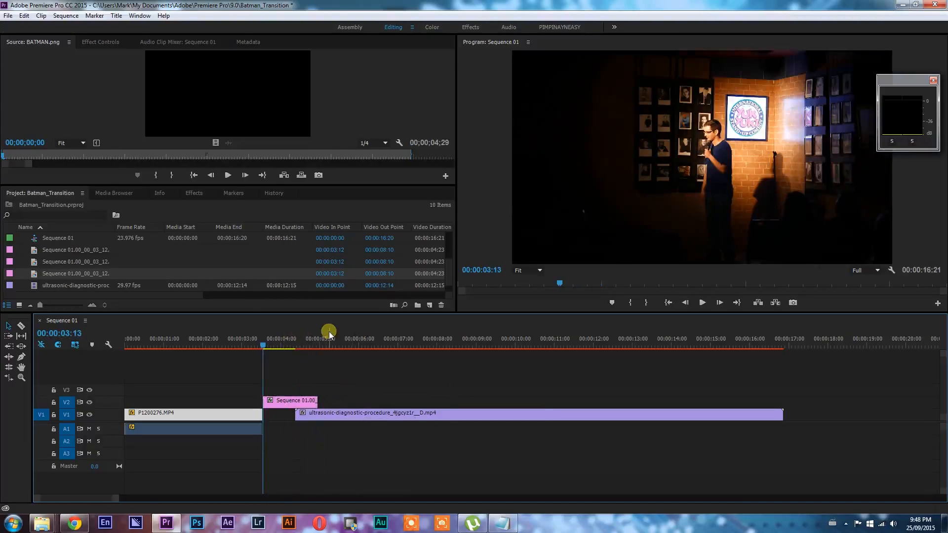
{"action": "left_click", "coordinate": [284, 400]}
{"action": "key", "text": "space"}
{"action": "key", "text": "space"}
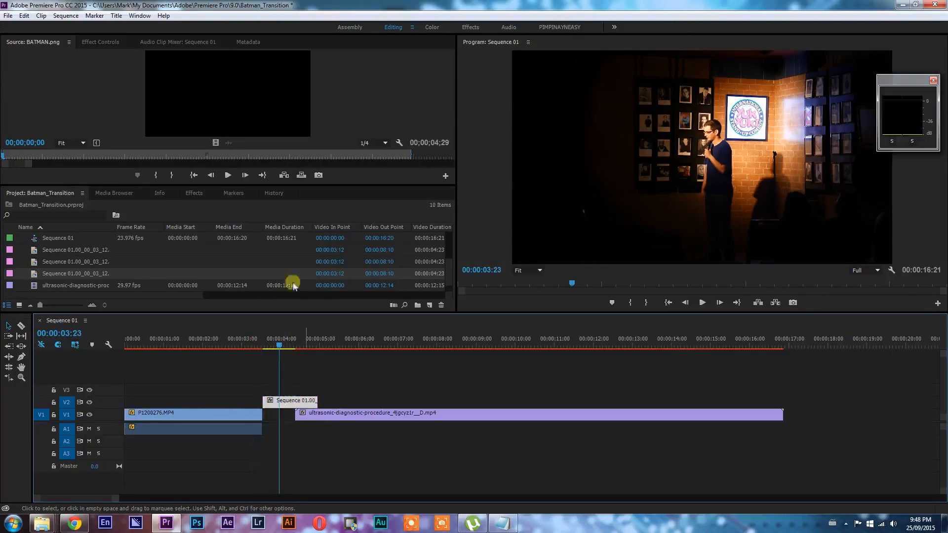
Step: Enable Rotation keyframing on the still in Effect Controls and place the starting 0° keyframe at the clip's first frame
{"action": "double_click", "coordinate": [295, 403]}
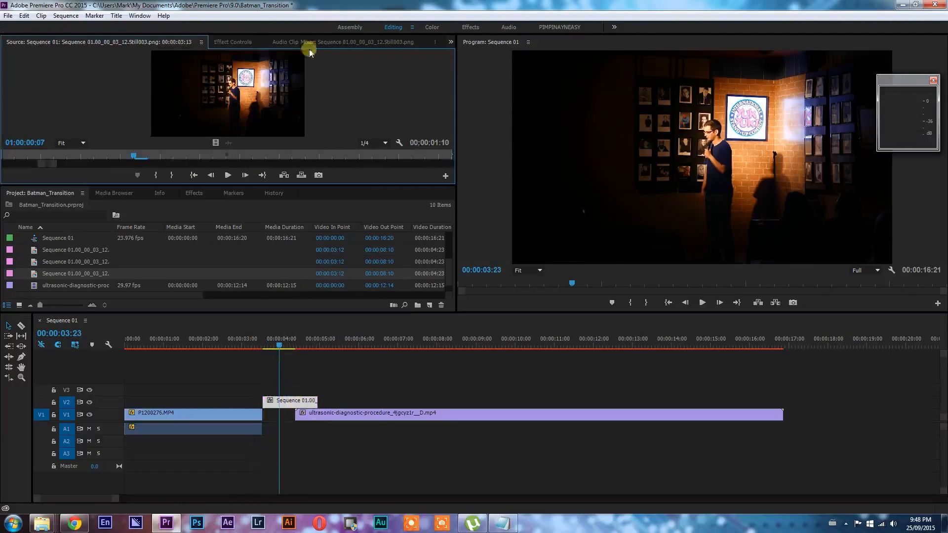
{"action": "left_click", "coordinate": [234, 41]}
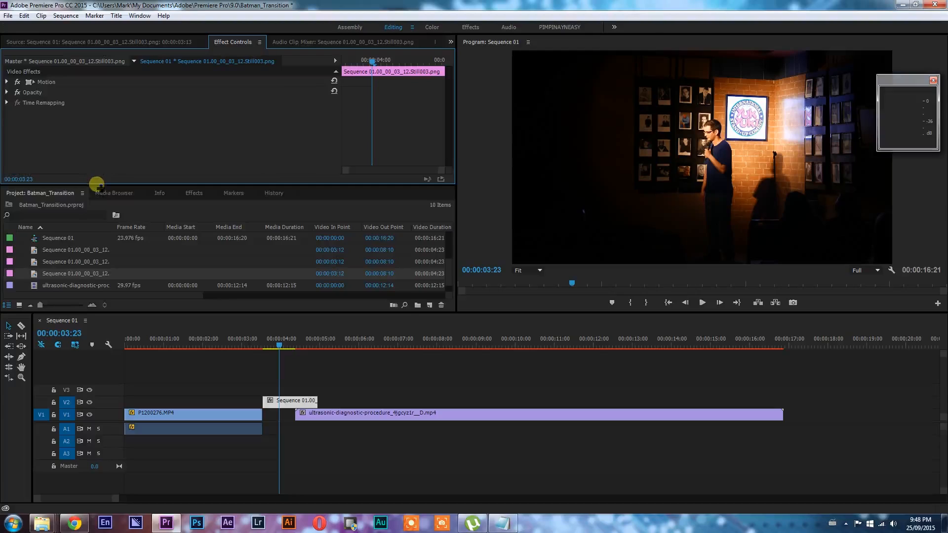
{"action": "left_click_drag", "start_coordinate": [97, 184], "coordinate": [101, 246]}
{"action": "left_click", "coordinate": [7, 81]}
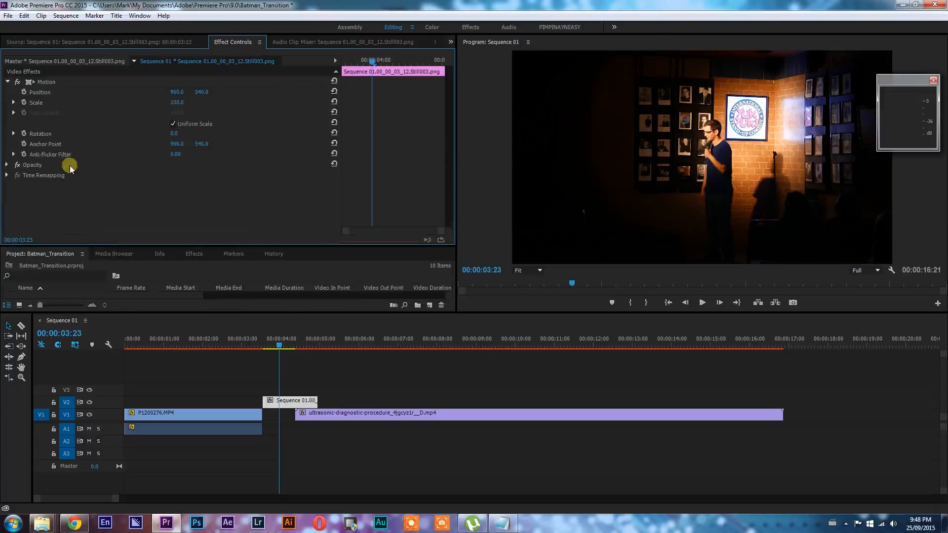
{"action": "left_click", "coordinate": [24, 133]}
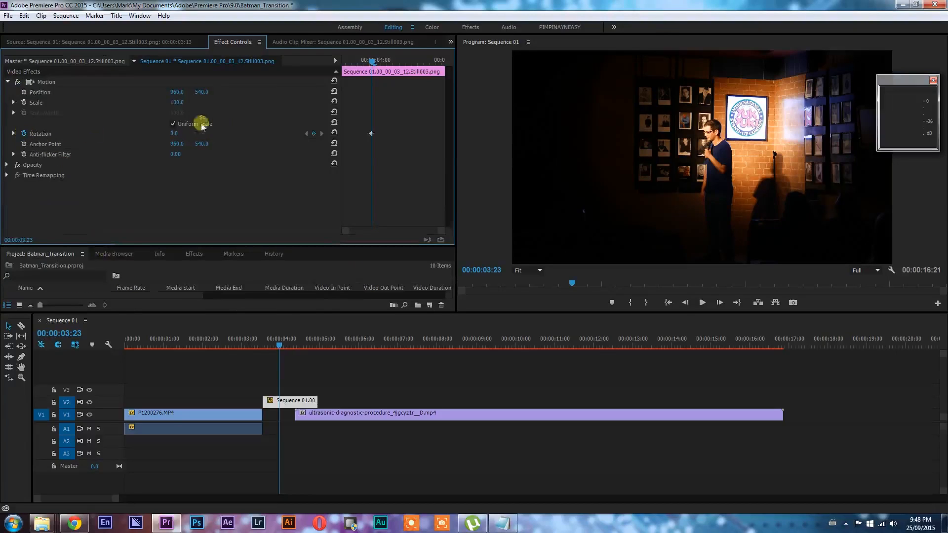
{"action": "left_click_drag", "start_coordinate": [371, 133], "coordinate": [337, 131]}
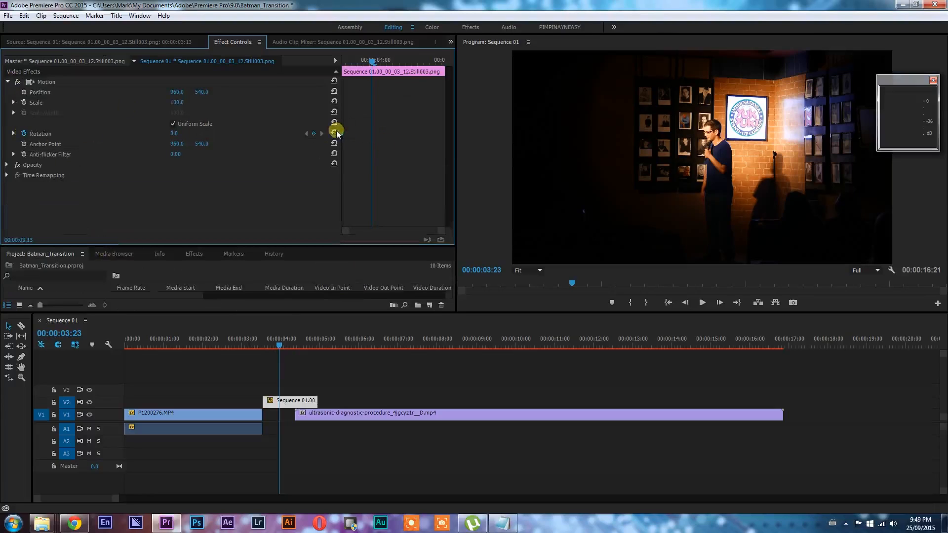
{"action": "key", "text": "Up"}
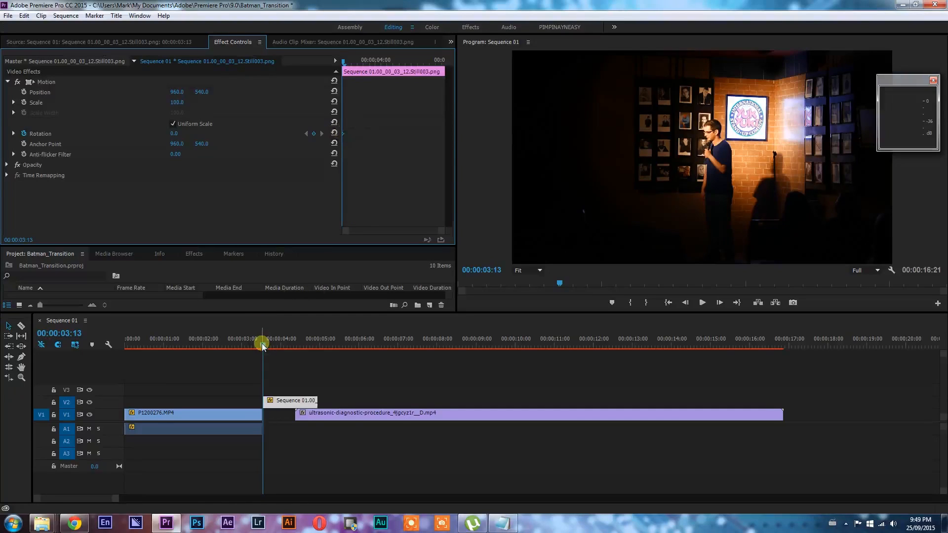
Step: Add a Rotation keyframe of 12x180° at the still's last frame, 00:00:04:22
{"action": "key", "text": "Down"}
{"action": "key", "text": "Down"}
{"action": "key", "text": "Left"}
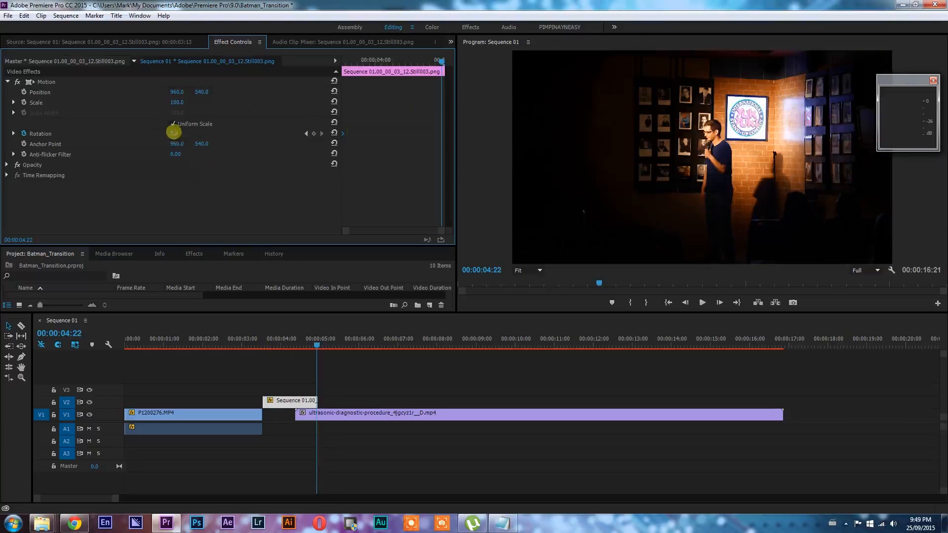
{"action": "left_click", "coordinate": [174, 133]}
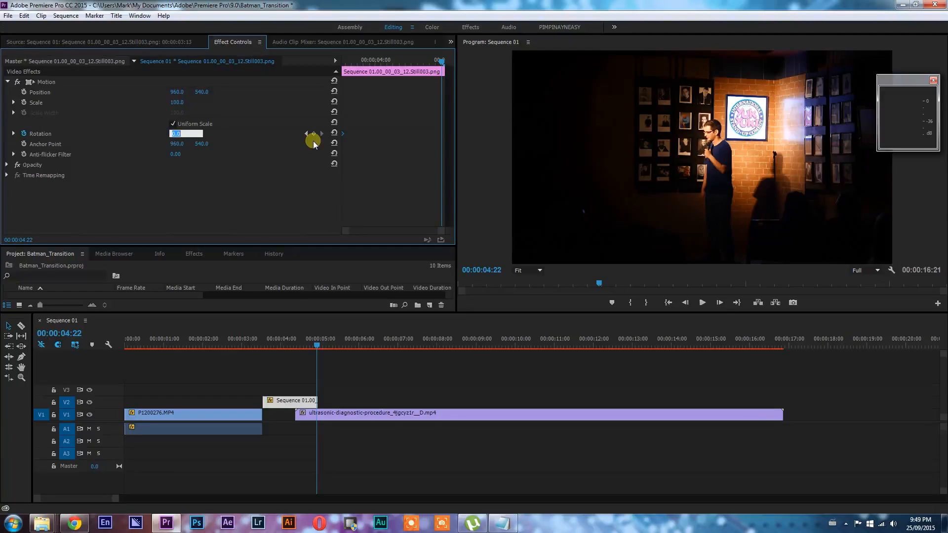
{"action": "key", "text": "Return"}
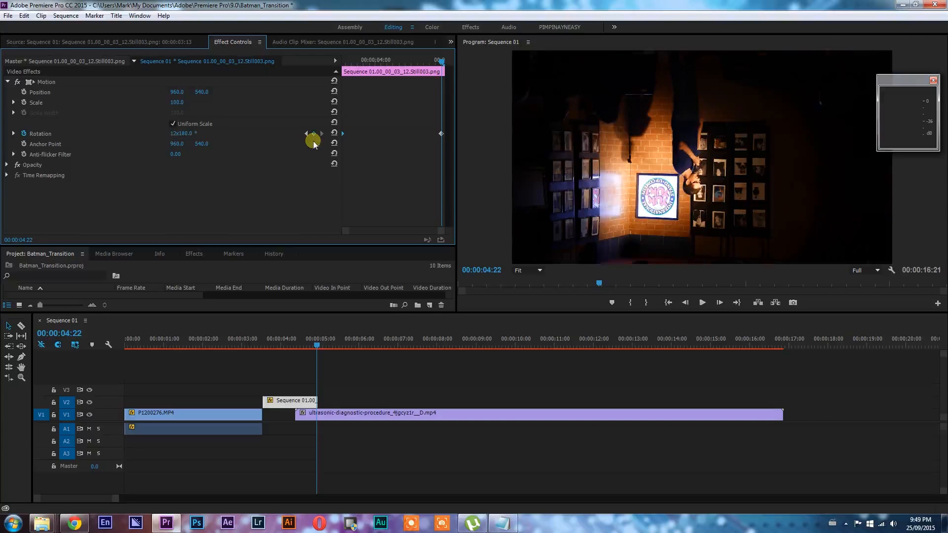
Step: Play and scrub through the spinning still to check how its edges cover the frame
{"action": "left_click", "coordinate": [257, 338]}
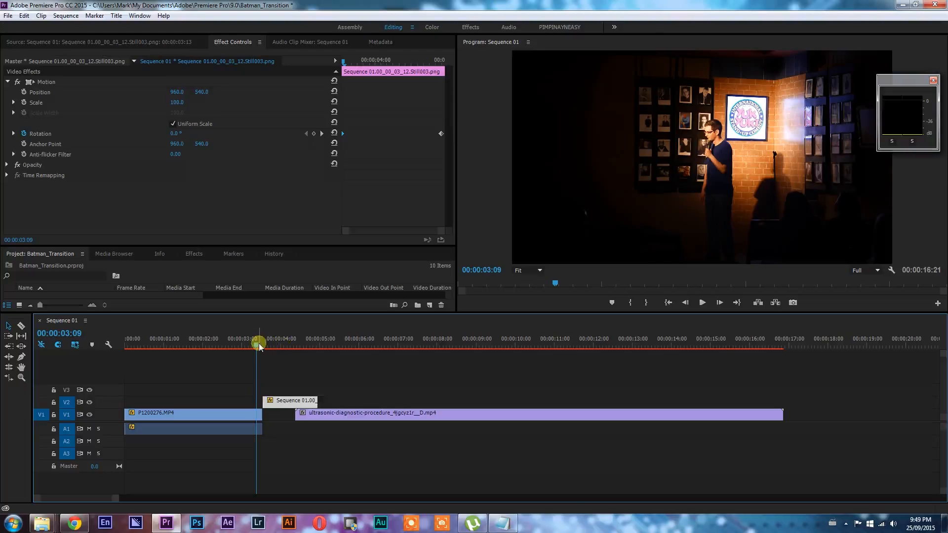
{"action": "key", "text": "space"}
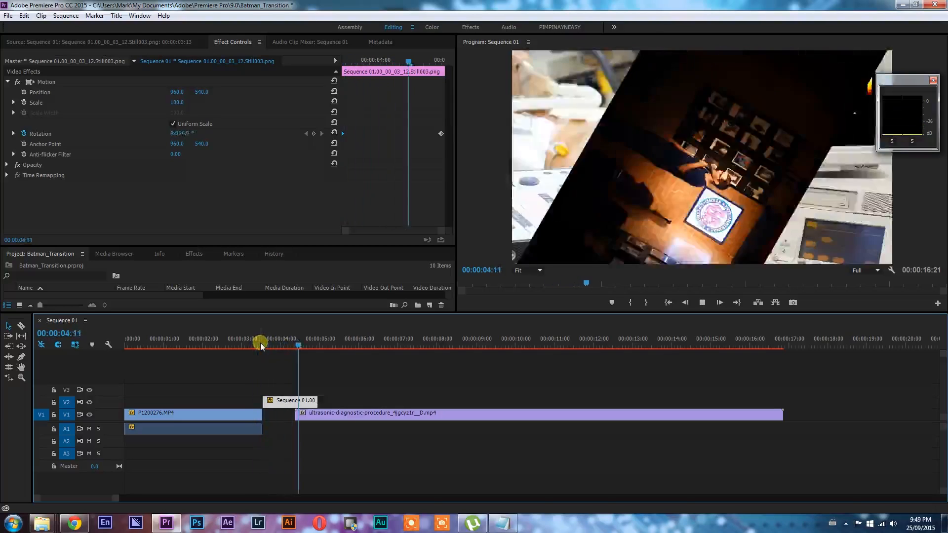
{"action": "key", "text": "space"}
{"action": "mouse_move", "coordinate": [283, 338]}
{"action": "left_mouse_down"}
{"action": "mouse_move", "coordinate": [303, 343]}
{"action": "mouse_move", "coordinate": [250, 346]}
{"action": "mouse_move", "coordinate": [291, 344]}
{"action": "left_mouse_up"}
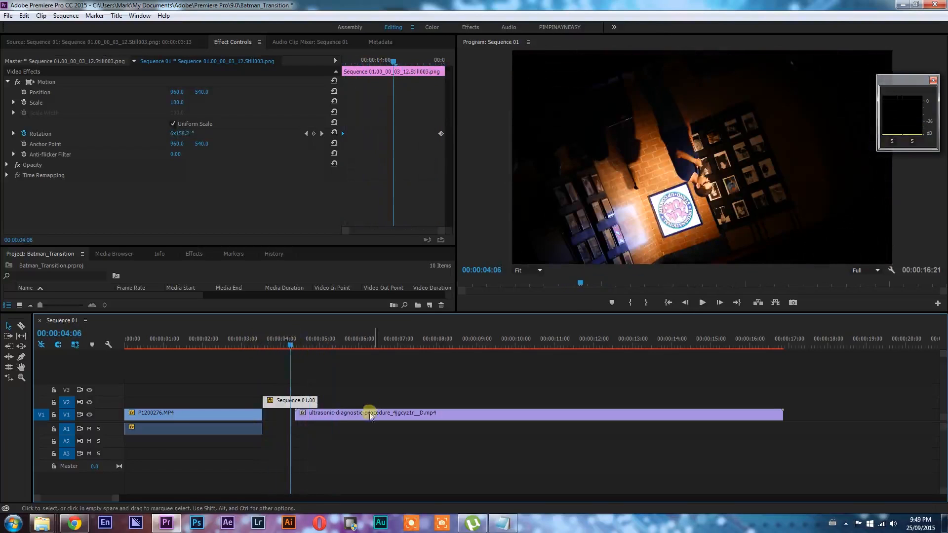
{"action": "key", "text": "space"}
{"action": "key", "text": "space"}
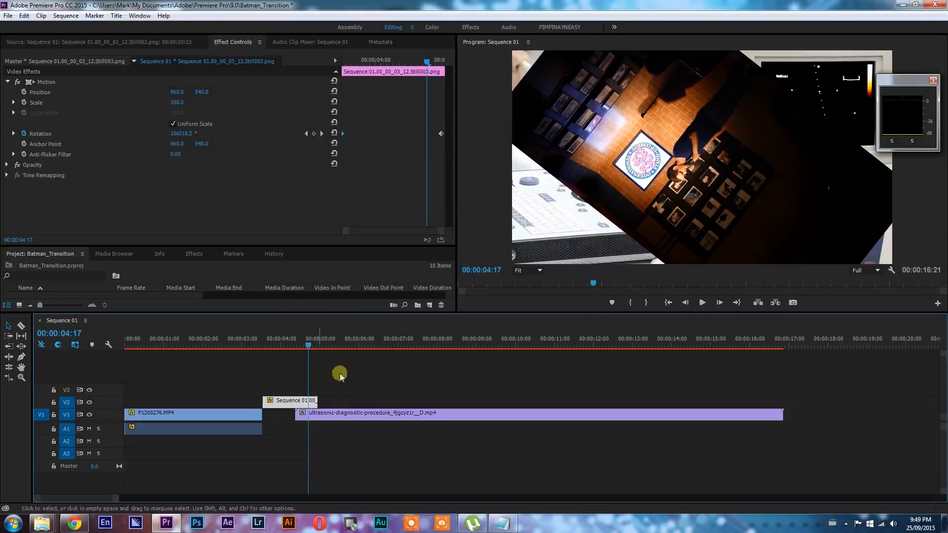
{"action": "left_click_drag", "start_coordinate": [306, 344], "coordinate": [300, 346]}
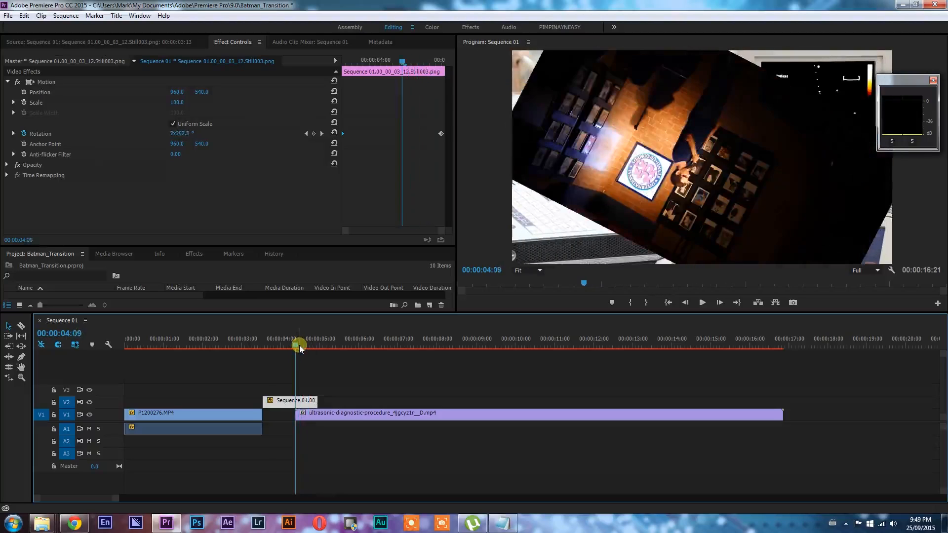
Step: Animate the still's Scale from 100 at the clip's first frame to 191 at its end
{"action": "key", "text": "Up"}
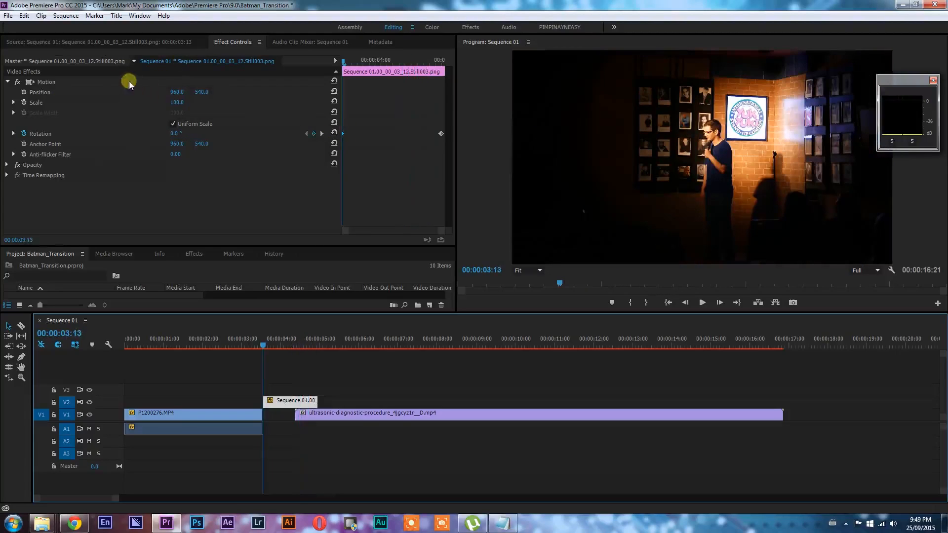
{"action": "left_click", "coordinate": [24, 102]}
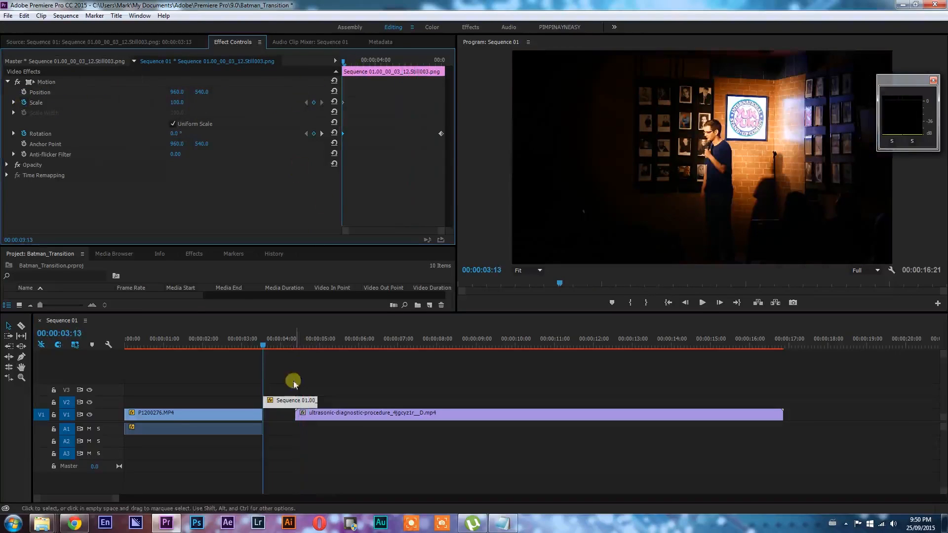
{"action": "key", "text": "Down"}
{"action": "key", "text": "Down"}
{"action": "key", "text": "Left"}
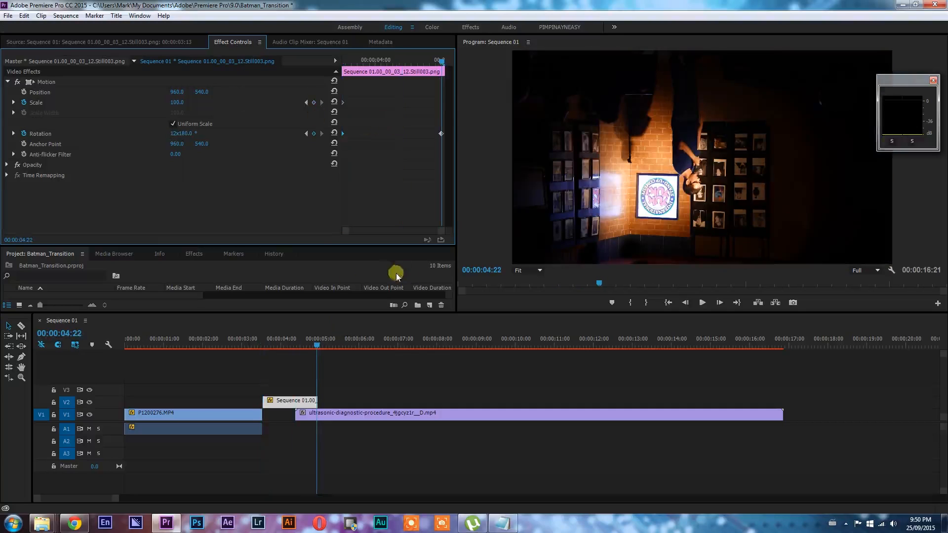
{"action": "left_click", "coordinate": [314, 344]}
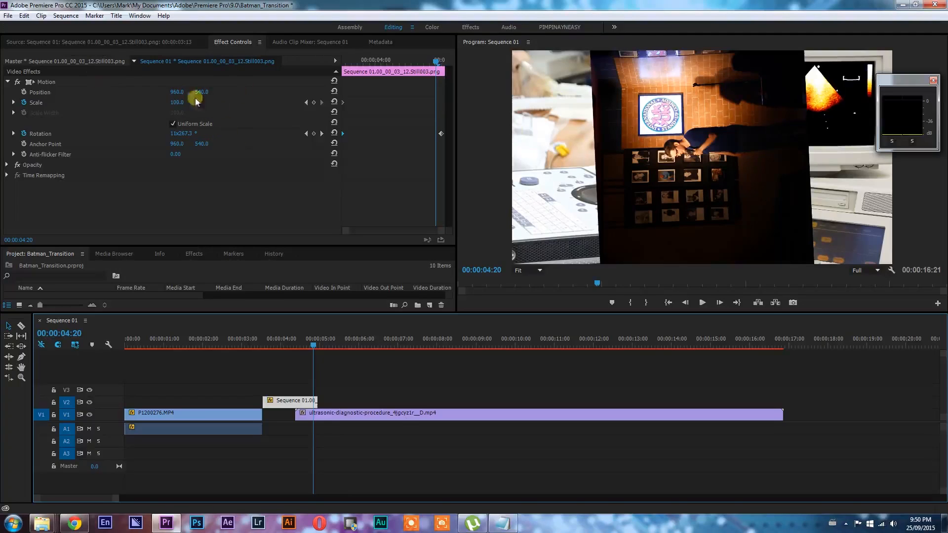
{"action": "left_click_drag", "start_coordinate": [176, 102], "coordinate": [227, 106]}
{"action": "left_click_drag", "start_coordinate": [438, 106], "coordinate": [451, 108]}
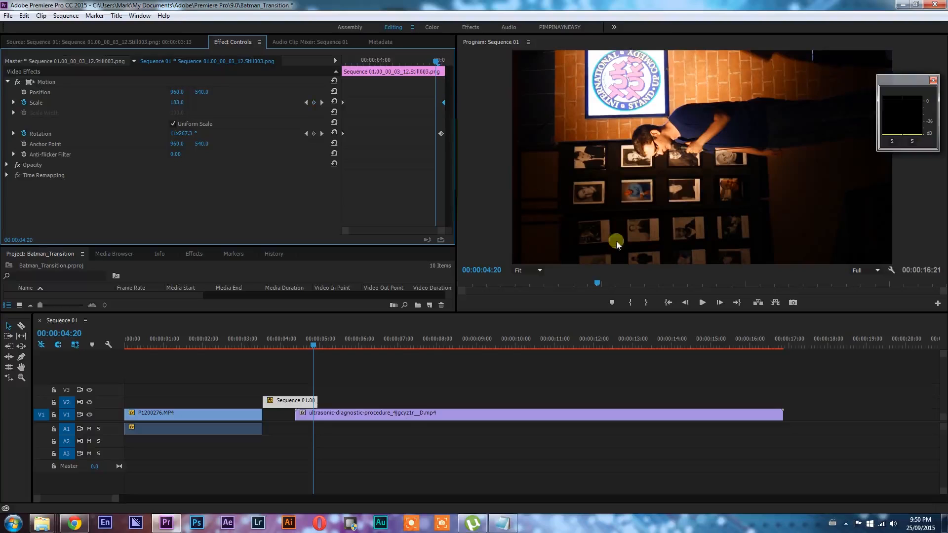
Step: Play and scrub through the scaled spin to check for uncovered corners around 00:00:04:15
{"action": "left_click", "coordinate": [262, 340]}
{"action": "key", "text": "space"}
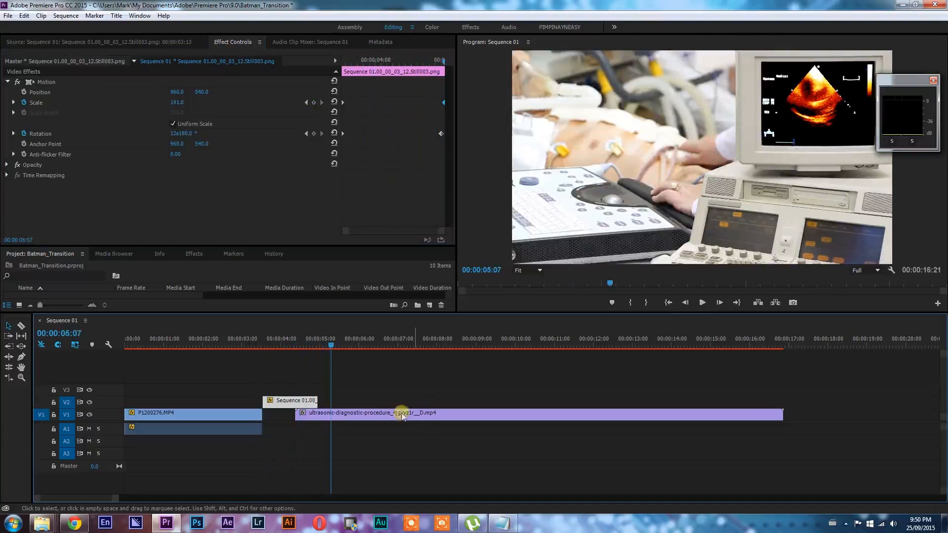
{"action": "left_click_drag", "start_coordinate": [263, 342], "coordinate": [304, 353]}
{"action": "key", "text": "space"}
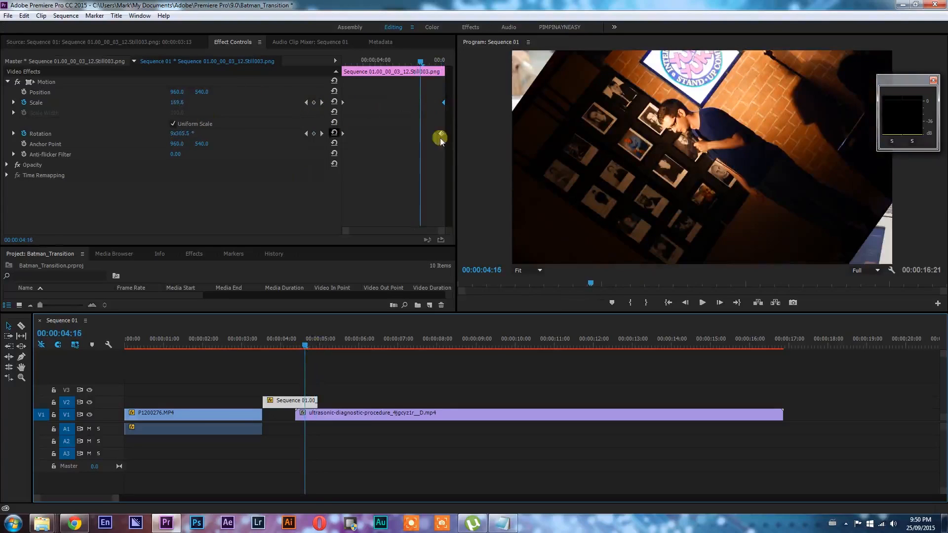
Step: Raise the still's ending Scale keyframe to 214, keep it at the clip's end, and play the result
{"action": "left_click_drag", "start_coordinate": [442, 102], "coordinate": [421, 102]}
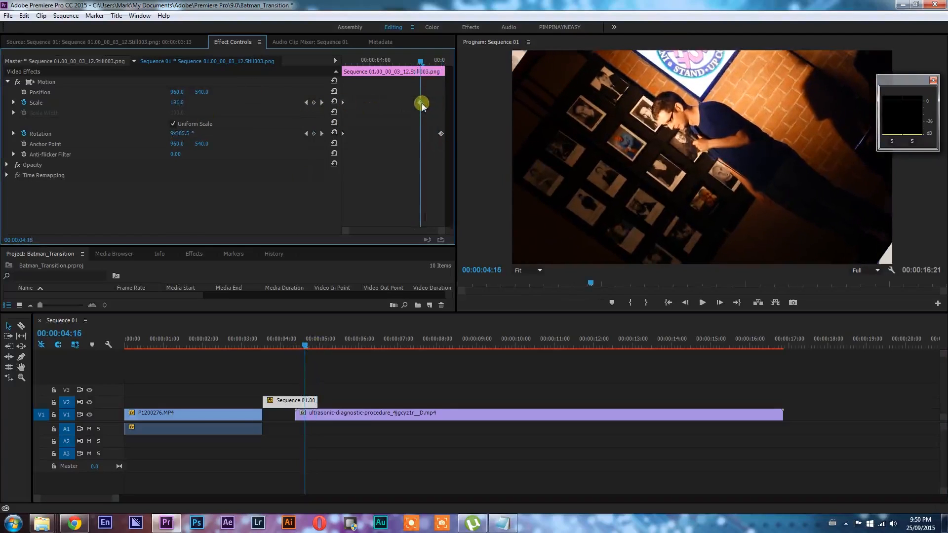
{"action": "left_click_drag", "start_coordinate": [180, 107], "coordinate": [191, 104]}
{"action": "left_click_drag", "start_coordinate": [422, 102], "coordinate": [445, 105]}
{"action": "key", "text": "space"}
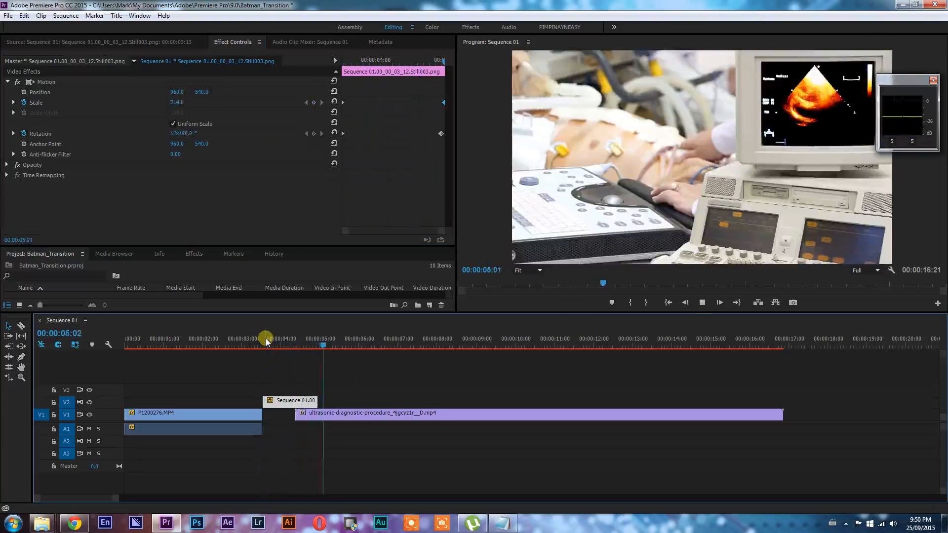
Step: Search the effects for "fast blur" and apply the Fast Blur video effect to the still with the playhead at its first frame
{"action": "left_click", "coordinate": [284, 340]}
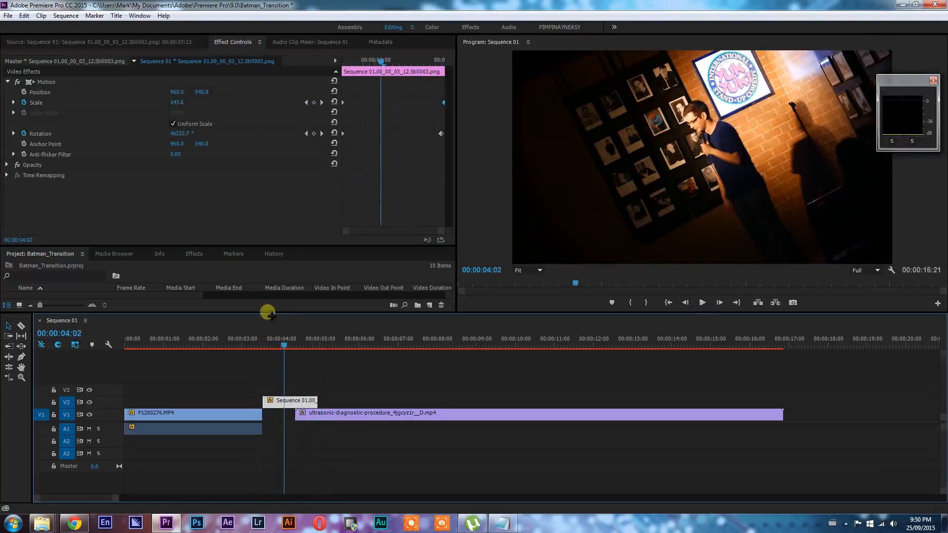
{"action": "left_click", "coordinate": [296, 341]}
{"action": "left_click_drag", "start_coordinate": [297, 345], "coordinate": [282, 349]}
{"action": "key", "text": "Up"}
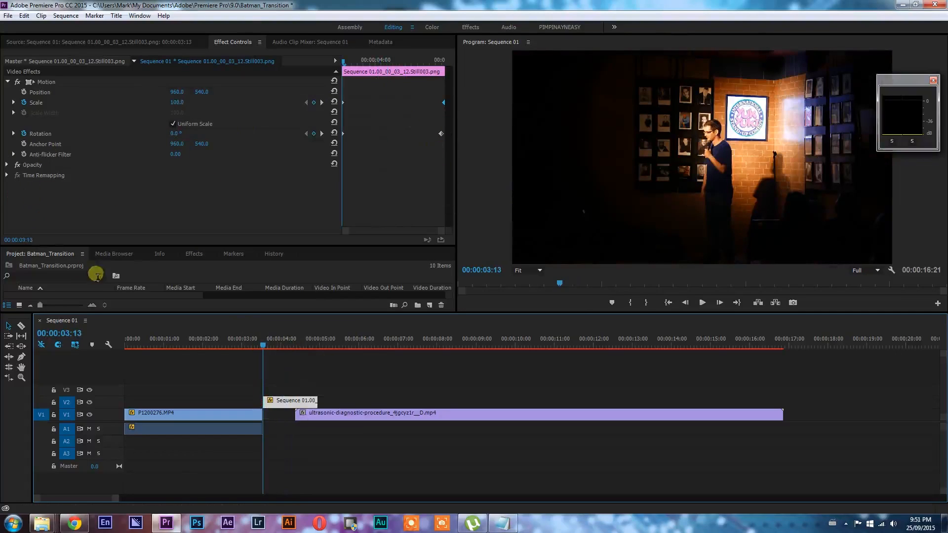
{"action": "left_click", "coordinate": [194, 252]}
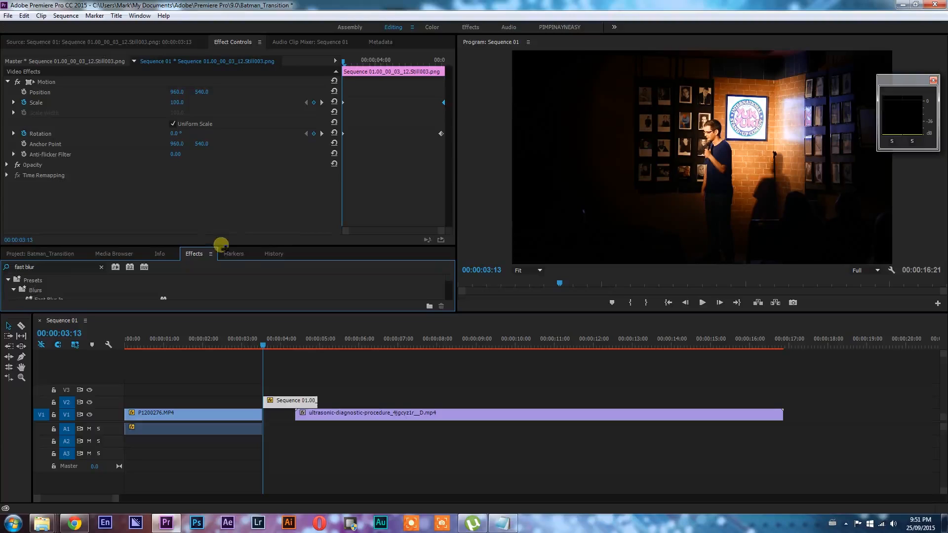
{"action": "left_click_drag", "start_coordinate": [221, 245], "coordinate": [212, 163]}
{"action": "left_click", "coordinate": [34, 186]}
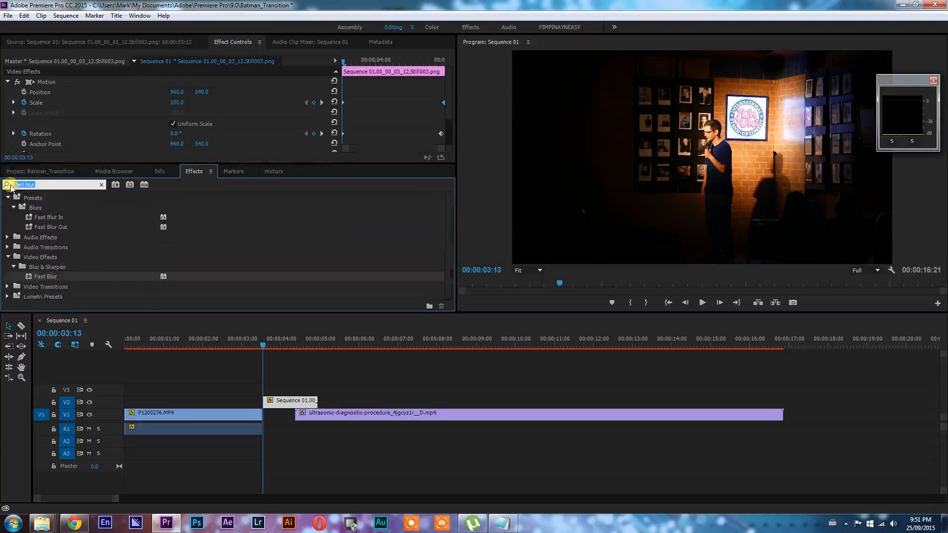
{"action": "type", "text": "fast b"}
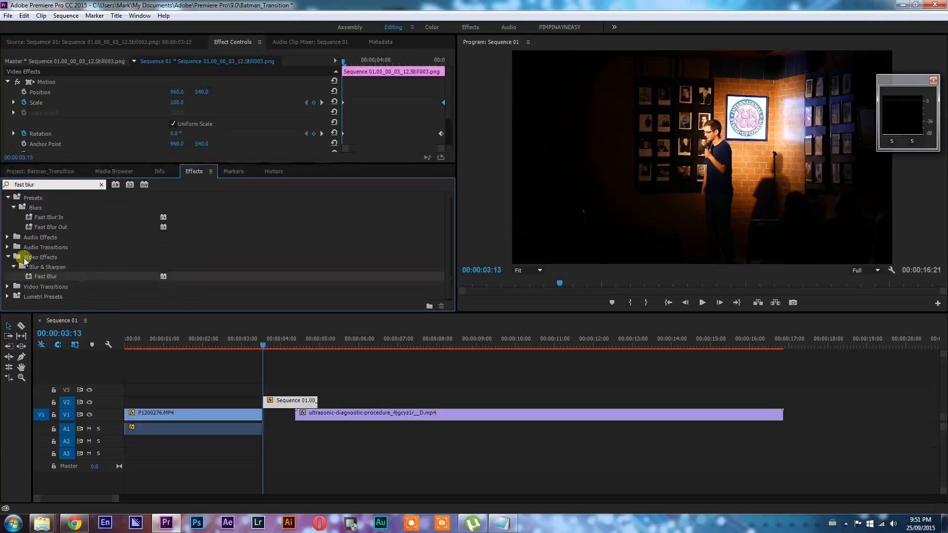
{"action": "left_click_drag", "start_coordinate": [61, 279], "coordinate": [285, 406]}
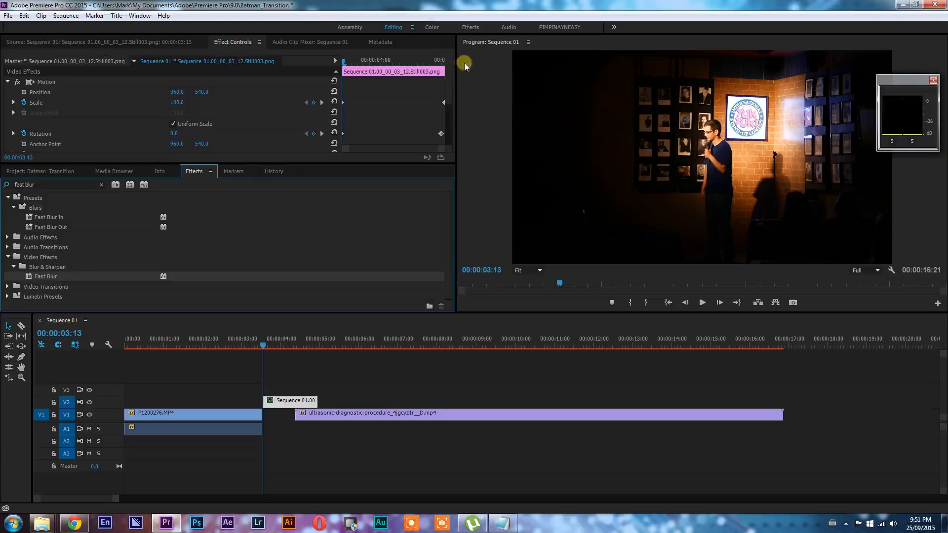
Step: Animate the still's Fast Blur Blurriness from 0 at its first frame to 158 at 00:00:04:22
{"action": "left_click_drag", "start_coordinate": [448, 76], "coordinate": [452, 118]}
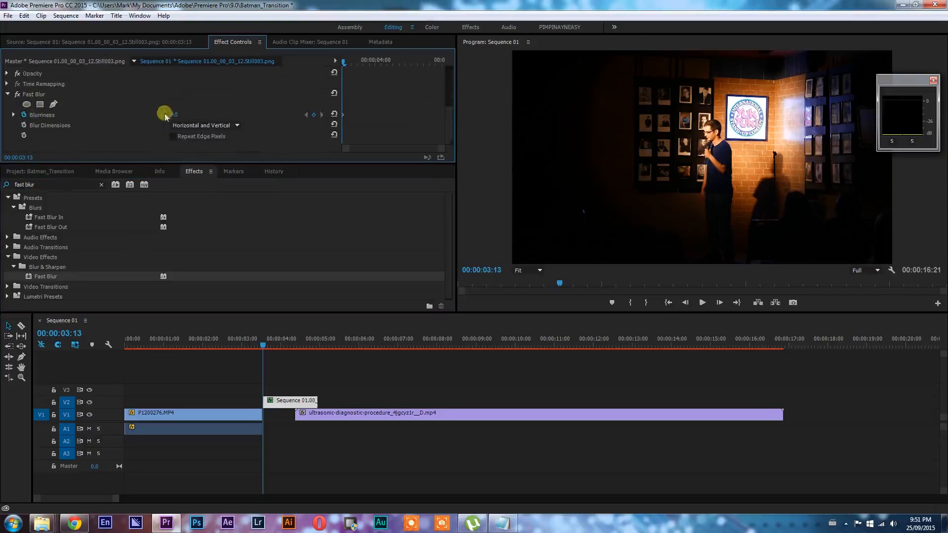
{"action": "key", "text": "space"}
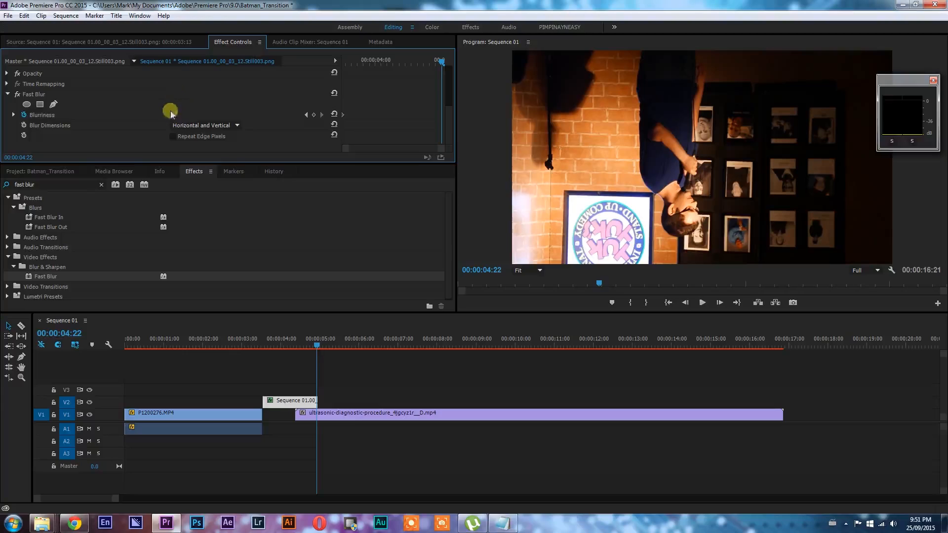
{"action": "left_click_drag", "start_coordinate": [176, 114], "coordinate": [248, 118]}
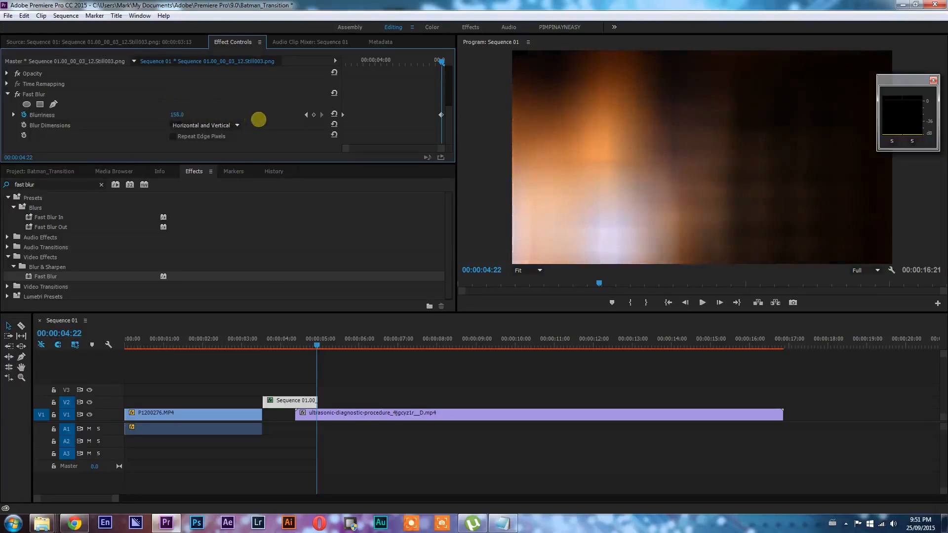
Step: Play and scrub through the blurred spin to check its look and where the second clip shows at the edges
{"action": "left_click", "coordinate": [262, 339]}
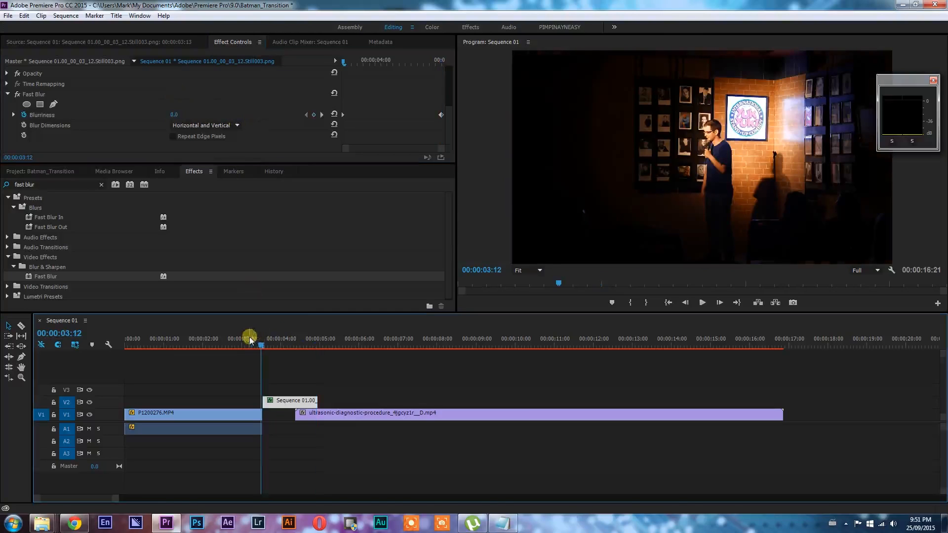
{"action": "key", "text": "space"}
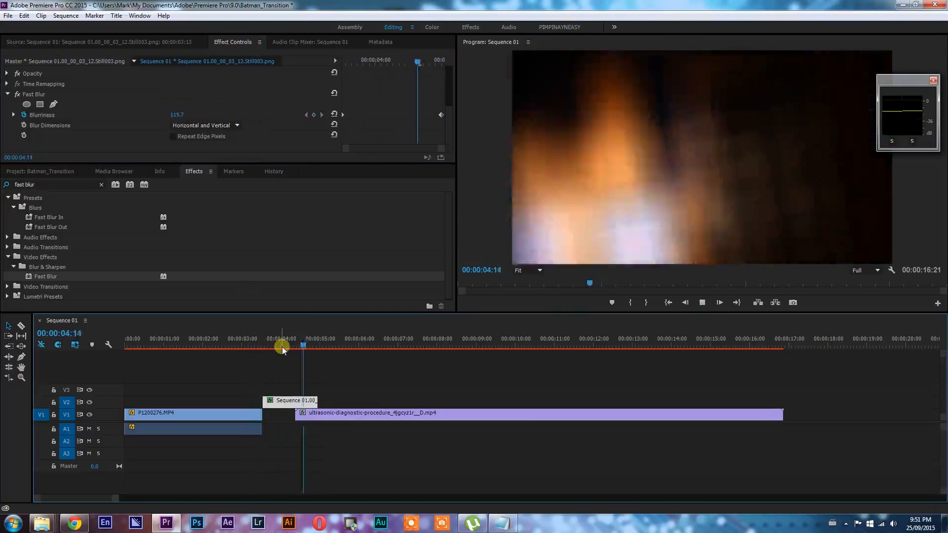
{"action": "left_click", "coordinate": [261, 342]}
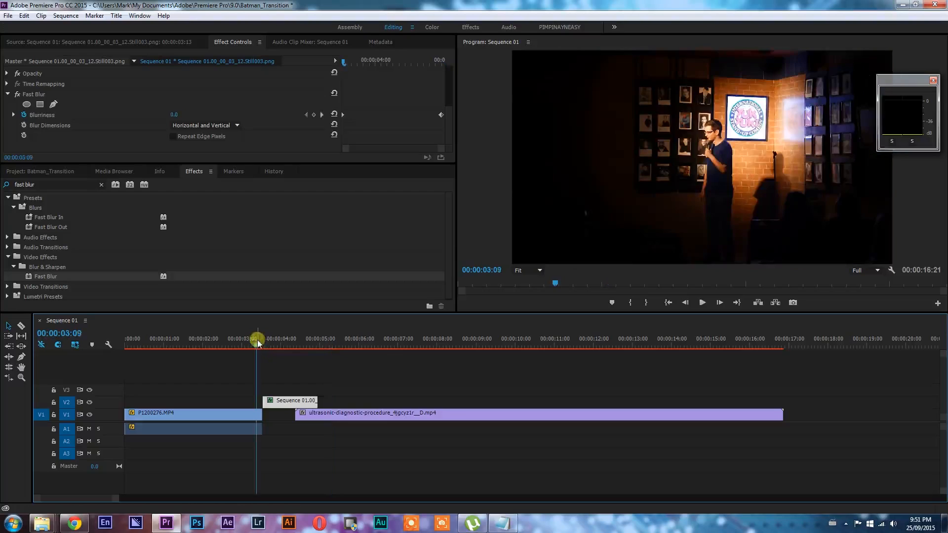
{"action": "left_click", "coordinate": [306, 341]}
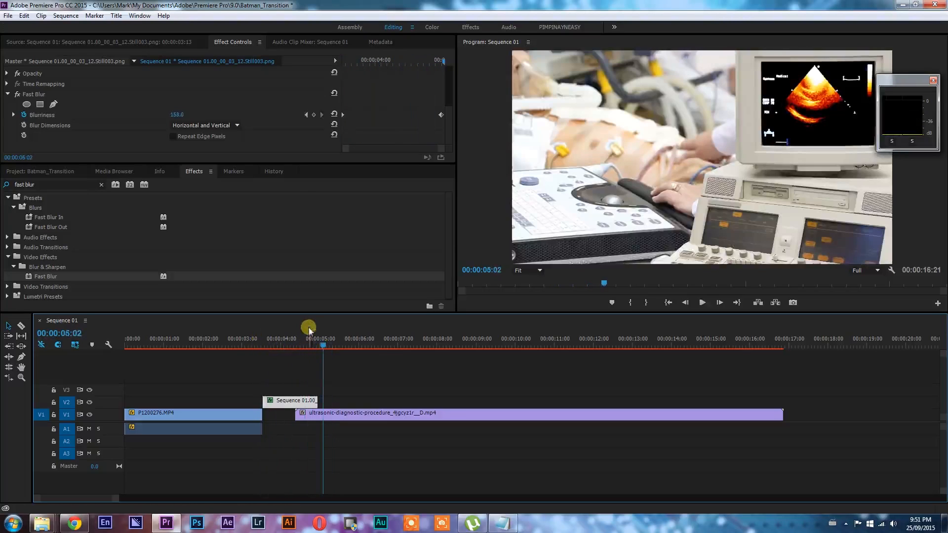
{"action": "left_click", "coordinate": [310, 339]}
{"action": "left_click", "coordinate": [309, 341]}
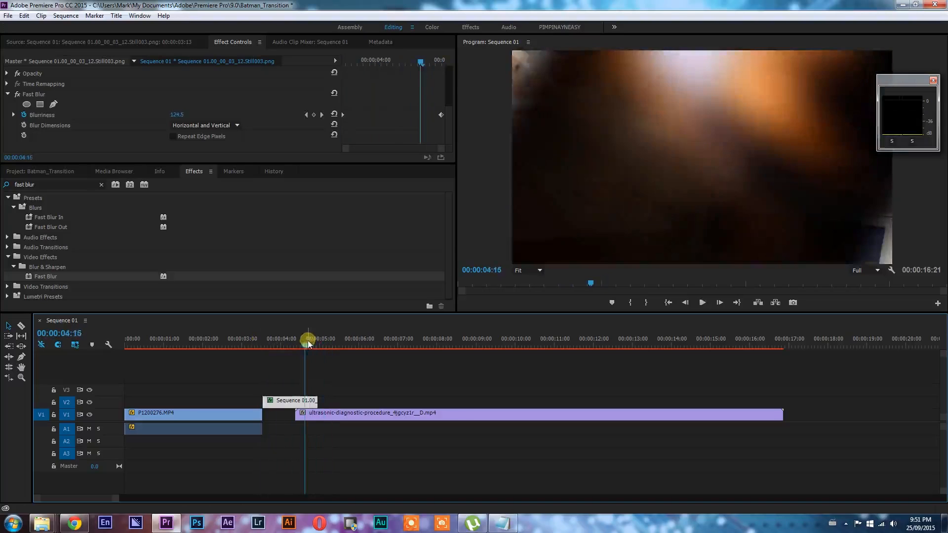
{"action": "left_click", "coordinate": [309, 343]}
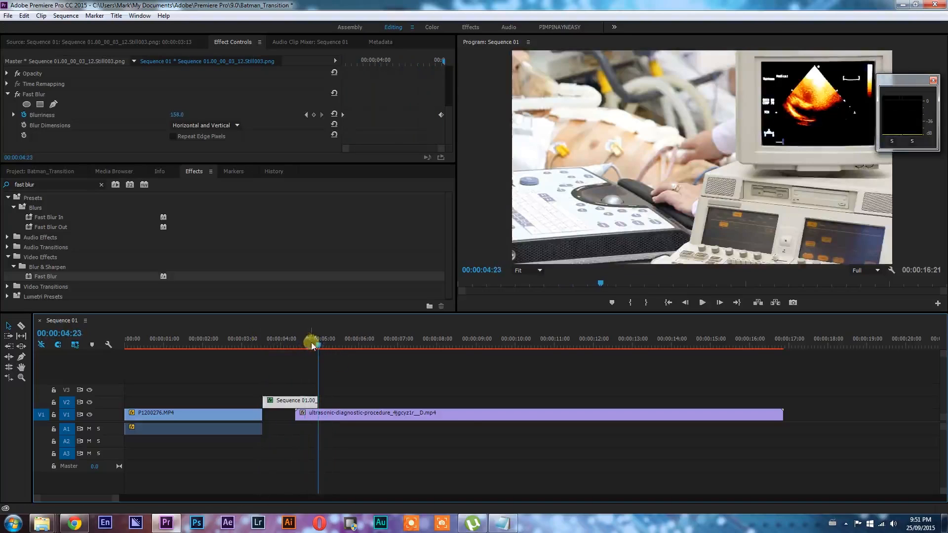
{"action": "left_click", "coordinate": [311, 346]}
Step: Add a 100% Opacity keyframe to the still at 00:00:04:16
{"action": "left_click_drag", "start_coordinate": [311, 345], "coordinate": [307, 345]}
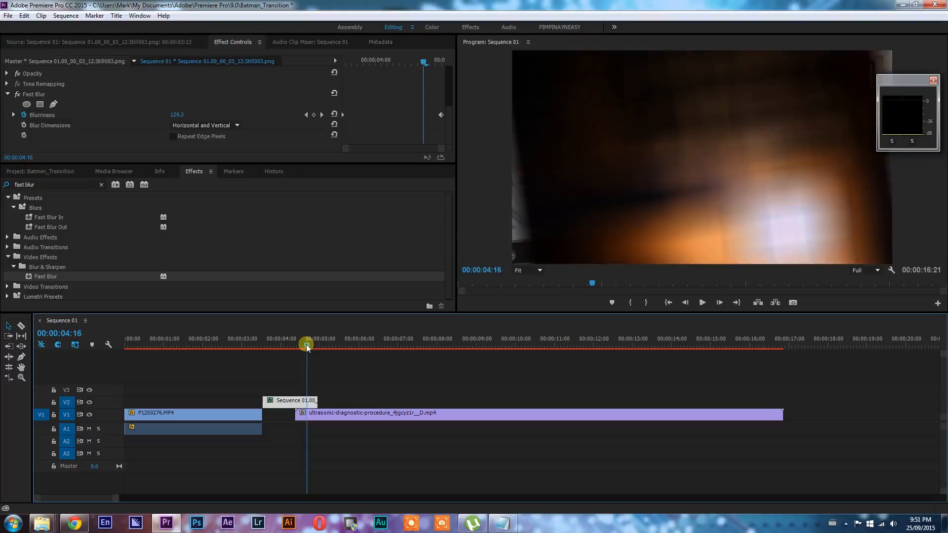
{"action": "left_click", "coordinate": [447, 132]}
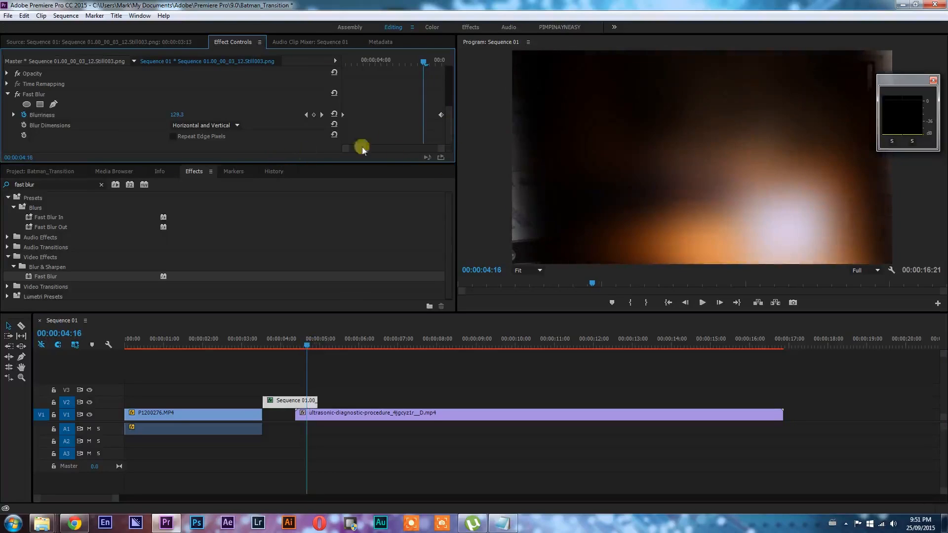
{"action": "left_click", "coordinate": [6, 74]}
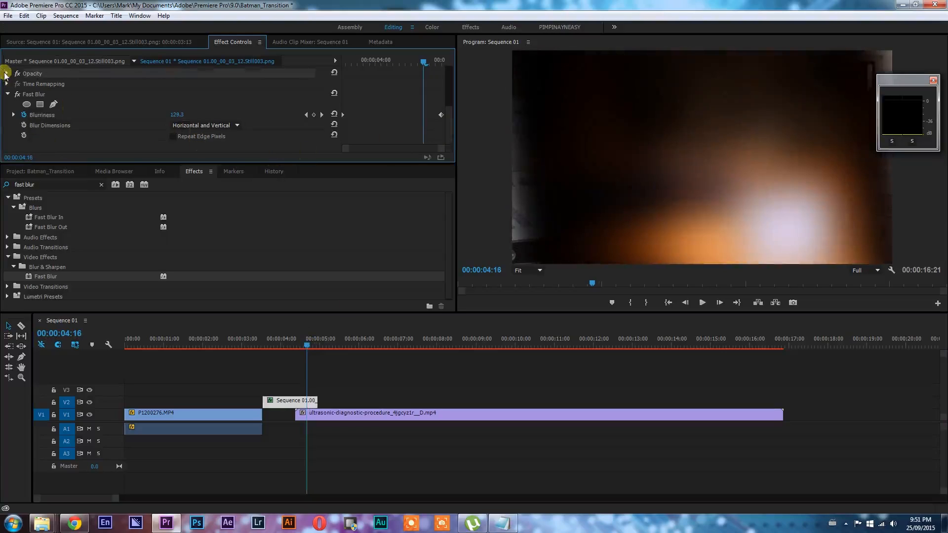
{"action": "left_click", "coordinate": [7, 74]}
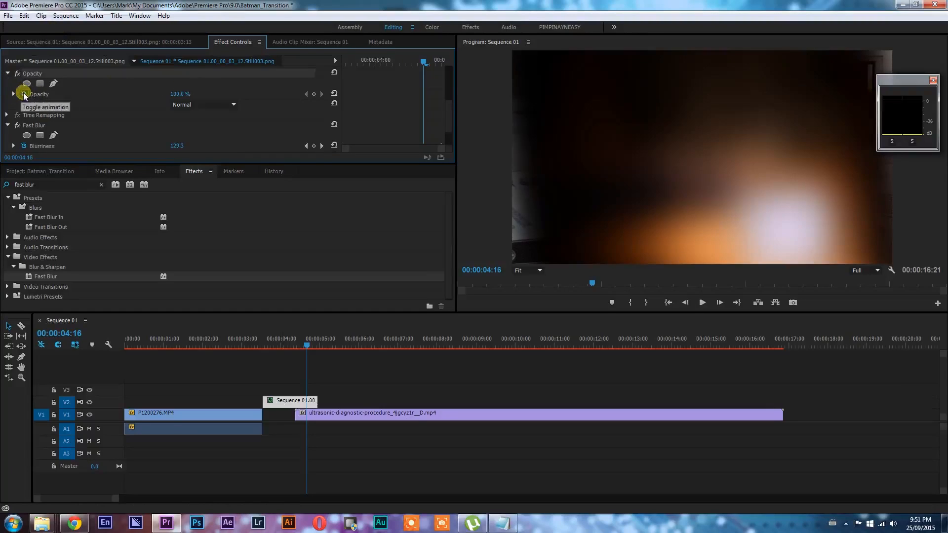
{"action": "left_click", "coordinate": [313, 95]}
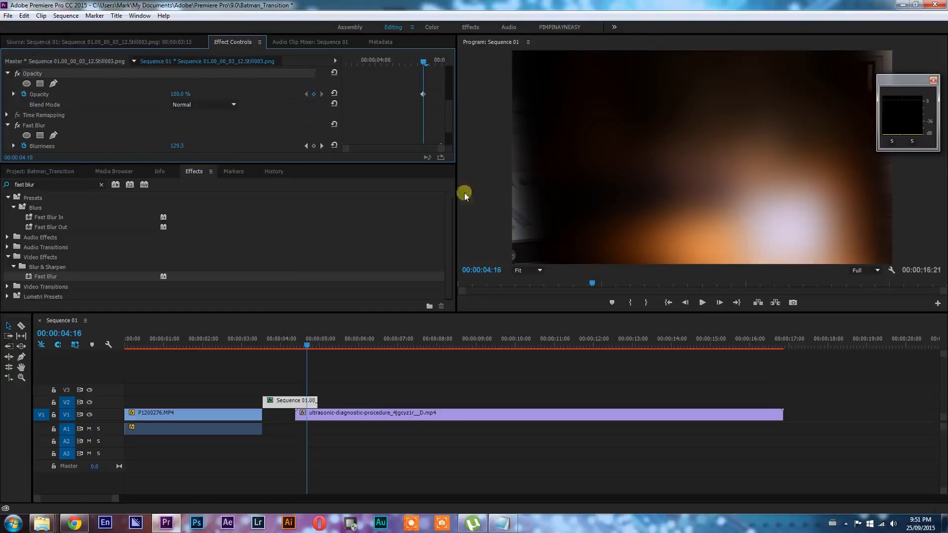
Step: Set the still's Opacity to 0% at 00:00:04:22 and play back the fade into the second clip
{"action": "key", "text": "Right"}
{"action": "key", "text": "Right"}
{"action": "key", "text": "Right"}
{"action": "key", "text": "Right"}
{"action": "key", "text": "Right"}
{"action": "key", "text": "Right"}
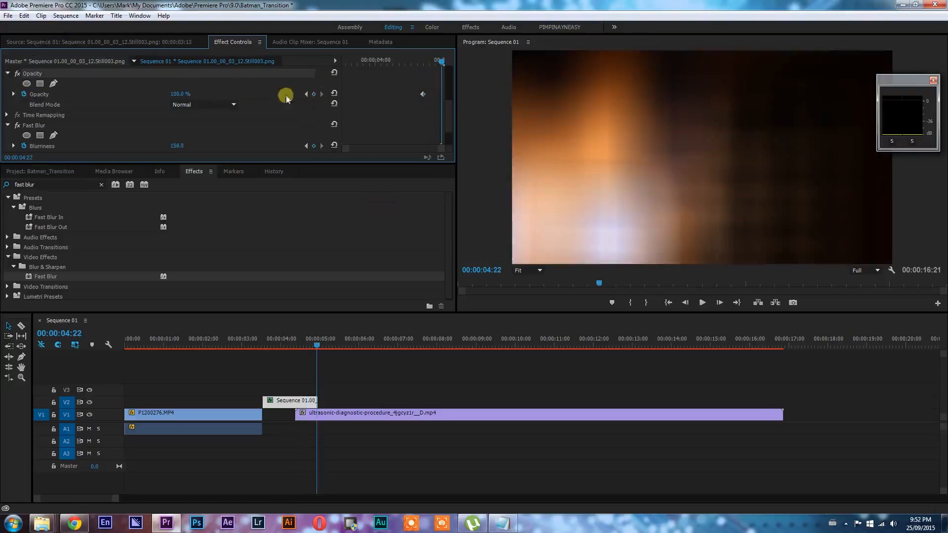
{"action": "left_click", "coordinate": [198, 95]}
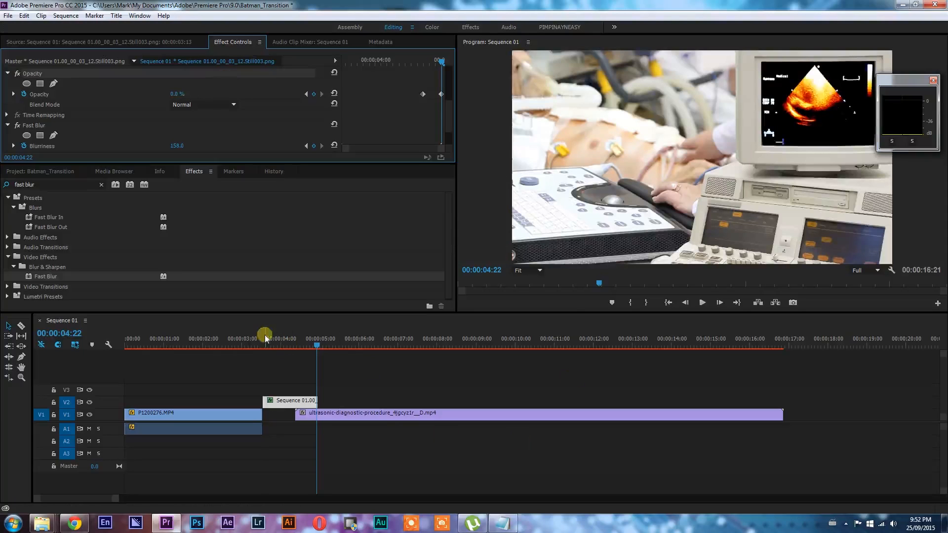
{"action": "left_click", "coordinate": [257, 339]}
{"action": "key", "text": "space"}
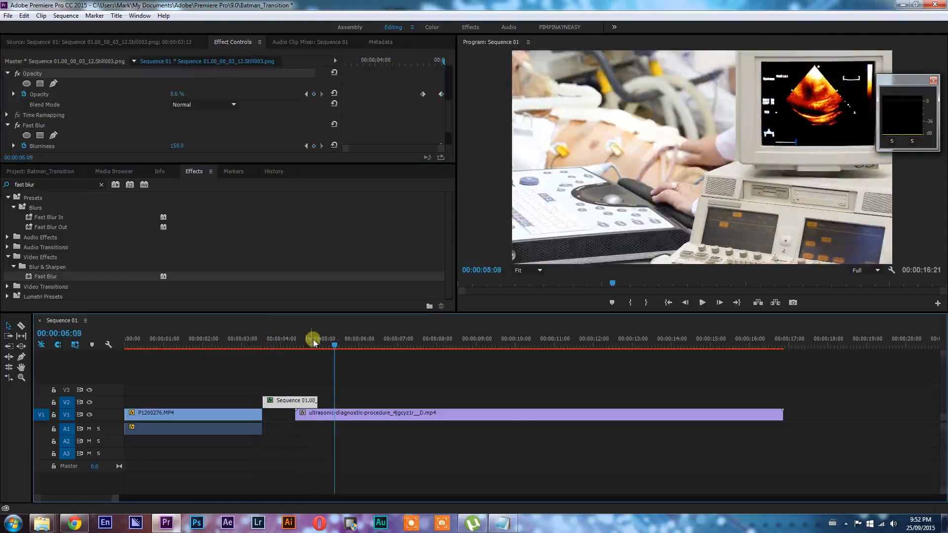
{"action": "left_click", "coordinate": [305, 340]}
Step: Place the batman transition sound effect on audio track A2, aligned with the start of the still, and play the transition
{"action": "left_click", "coordinate": [38, 171]}
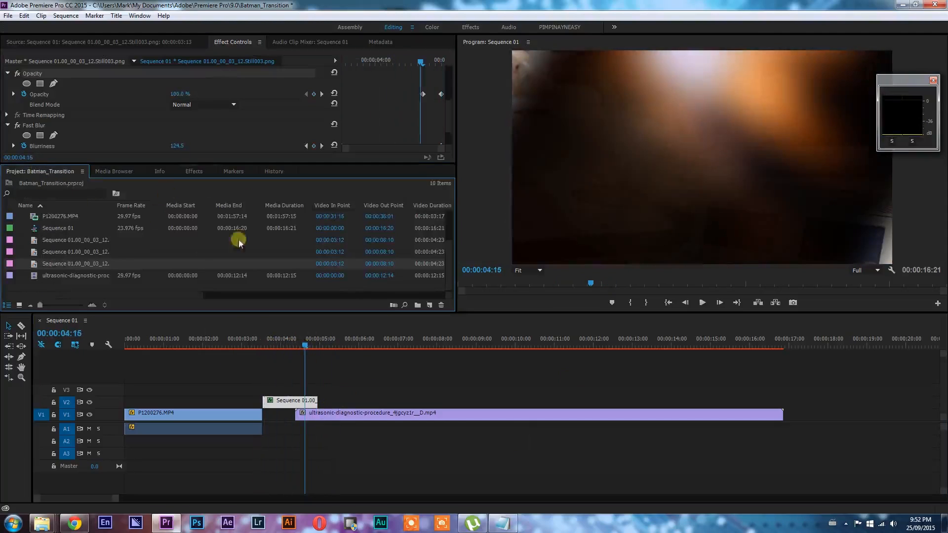
{"action": "left_click_drag", "start_coordinate": [448, 261], "coordinate": [452, 198]}
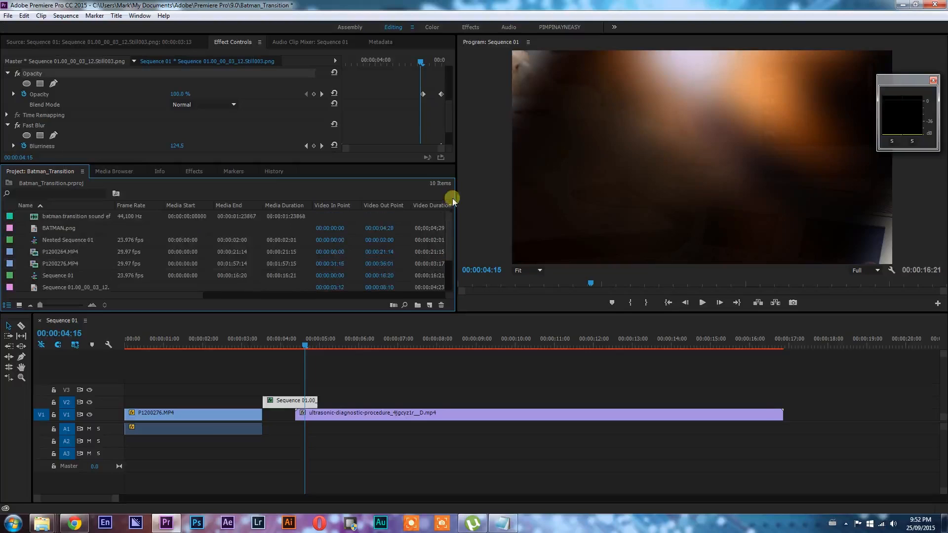
{"action": "left_click_drag", "start_coordinate": [68, 214], "coordinate": [282, 380]}
{"action": "left_click", "coordinate": [249, 339]}
{"action": "key", "text": "space"}
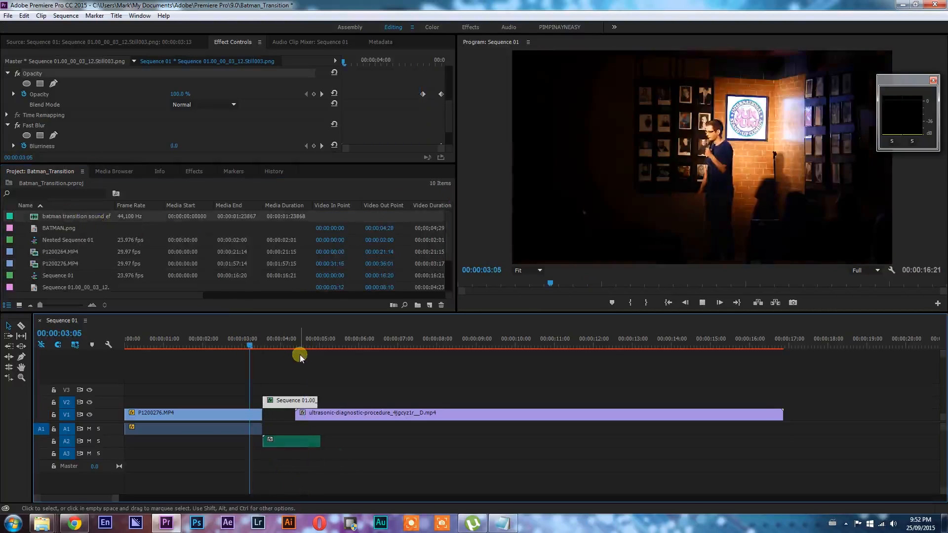
{"action": "key", "text": "space"}
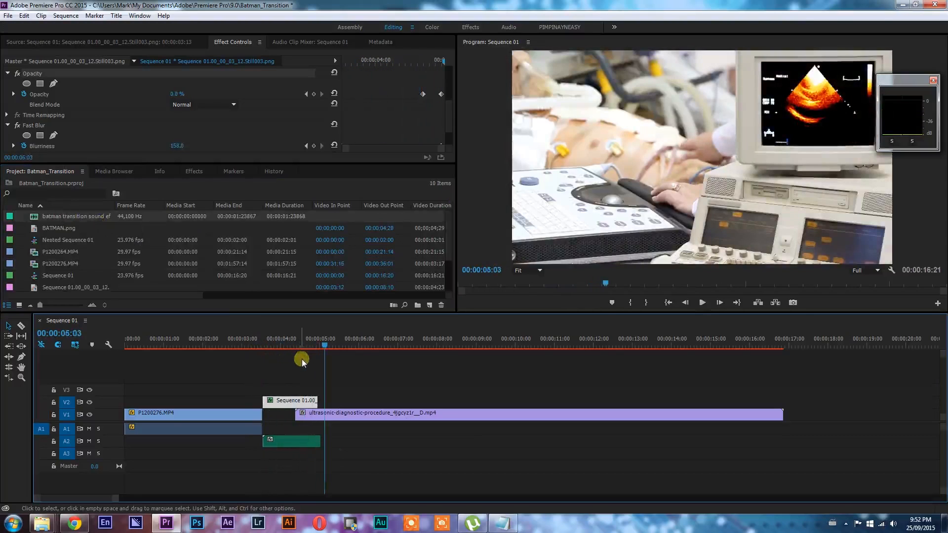
{"action": "left_click", "coordinate": [289, 338]}
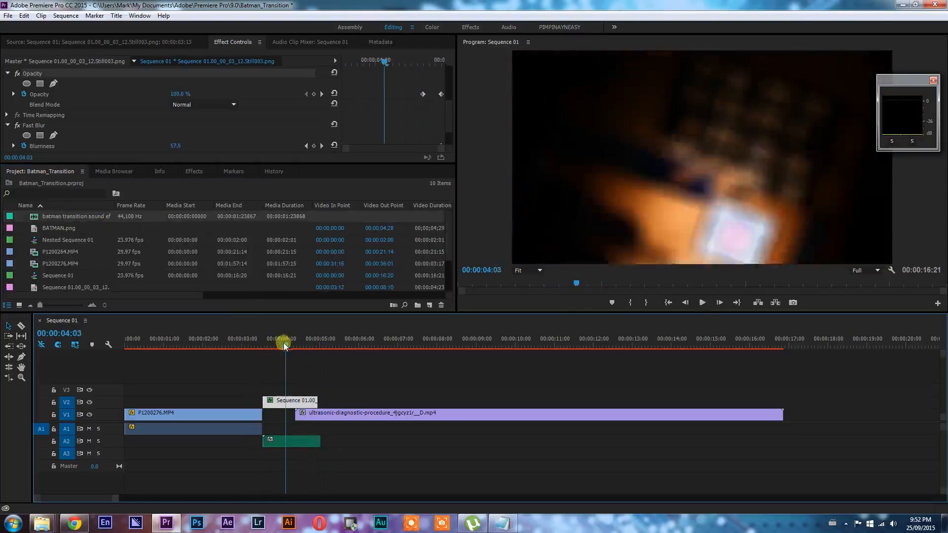
Step: Place BATMAN.png on video track V3, aligned with the start of the still, and preview it
{"action": "left_click", "coordinate": [259, 342]}
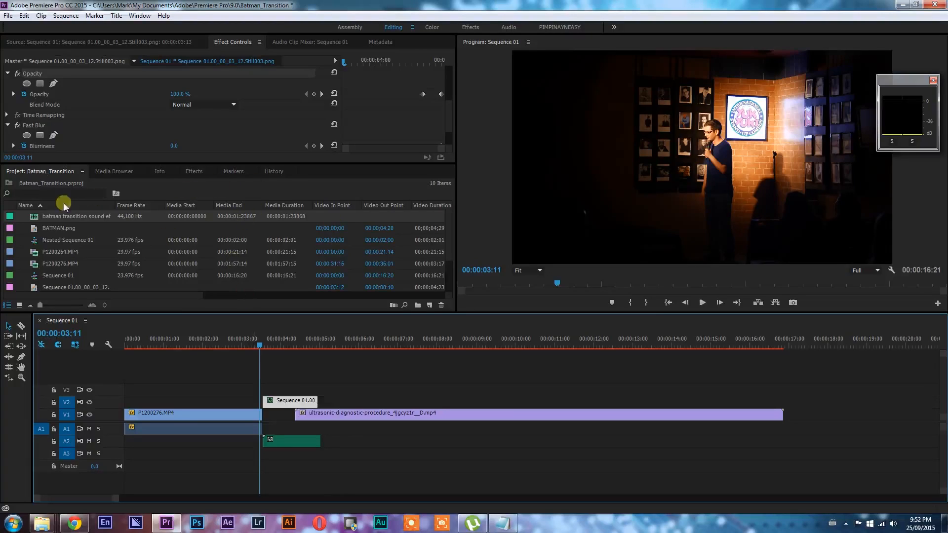
{"action": "left_click_drag", "start_coordinate": [59, 229], "coordinate": [265, 392]}
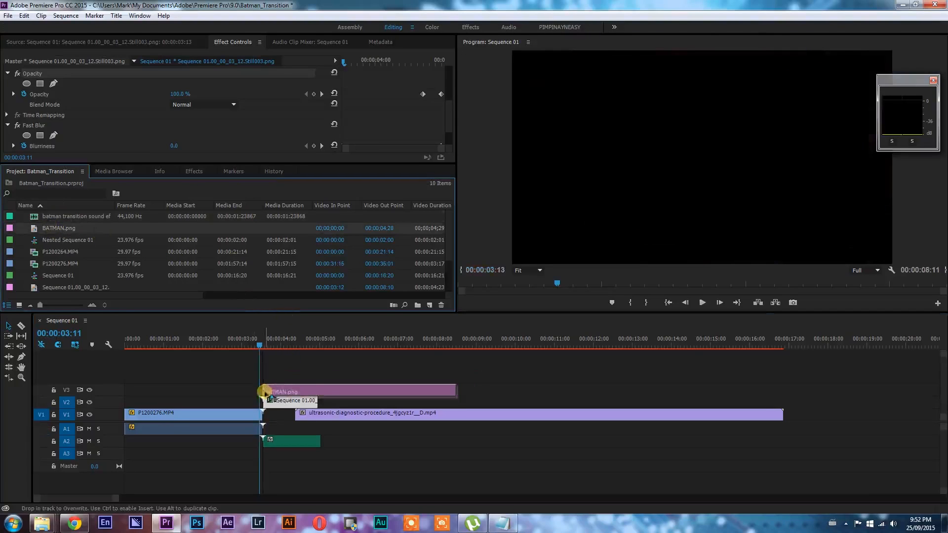
{"action": "left_click", "coordinate": [289, 336]}
{"action": "key", "text": "space"}
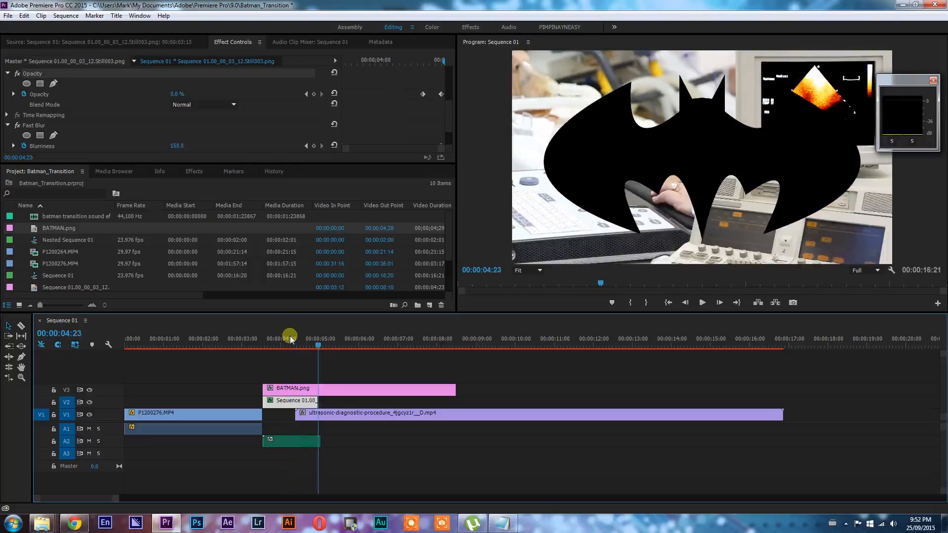
Step: Split BATMAN.png at 00:00:04:23 and delete the part that extends beyond the still
{"action": "left_click", "coordinate": [340, 386]}
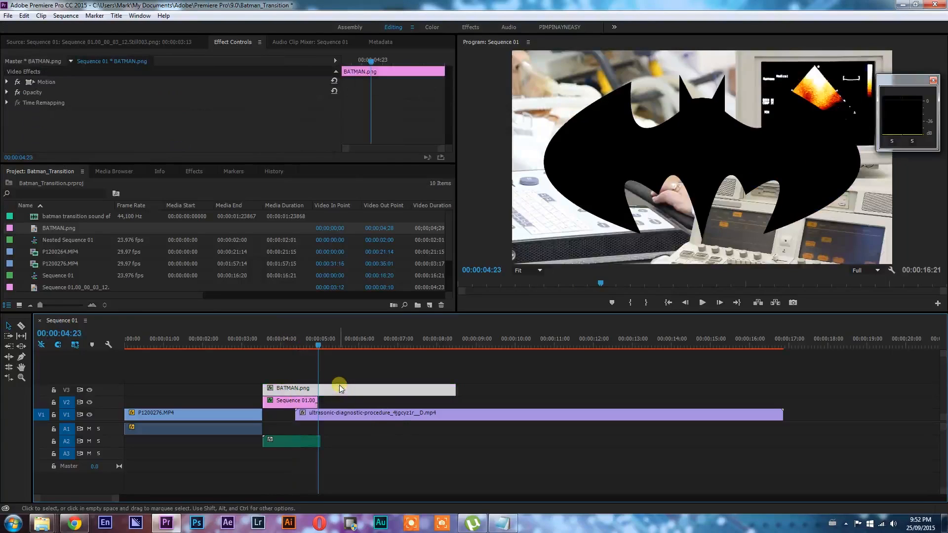
{"action": "key", "text": "ctrl+k"}
{"action": "left_click", "coordinate": [339, 388]}
{"action": "scroll", "coordinate": [339, 387], "scroll_direction": "down", "scroll_amount": 1}
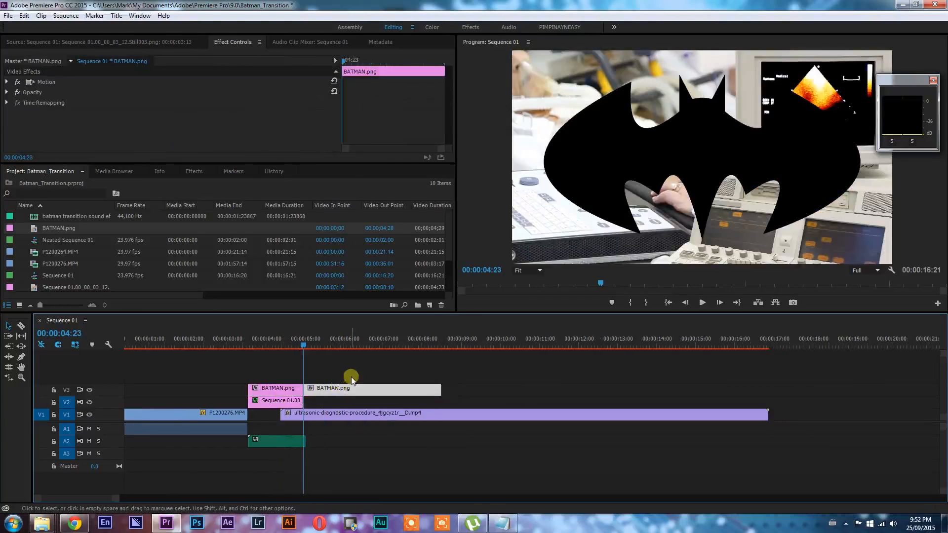
{"action": "key", "text": "Delete"}
Step: Scale BATMAN.png on V3 down to 12 and set a Scale keyframe at its first frame, 00:00:03:13
{"action": "left_click", "coordinate": [273, 340]}
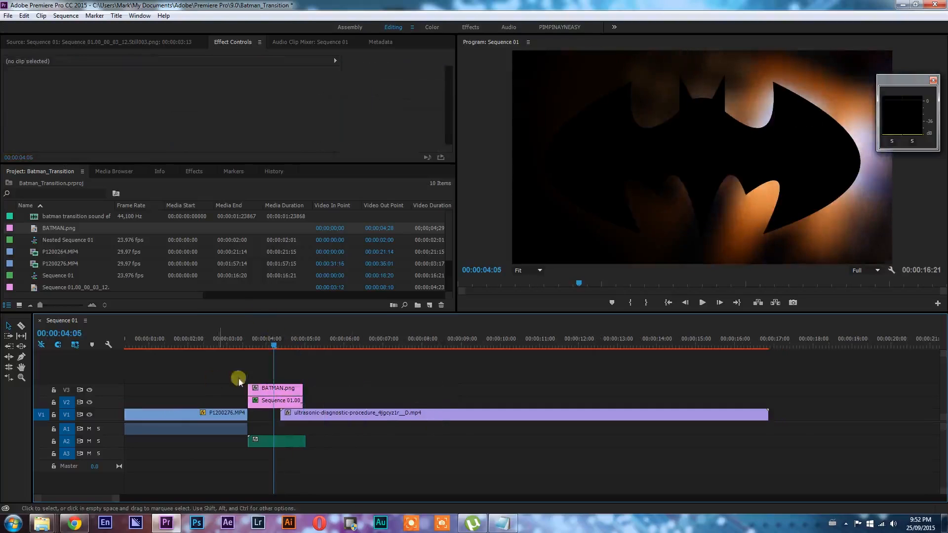
{"action": "left_click", "coordinate": [264, 388]}
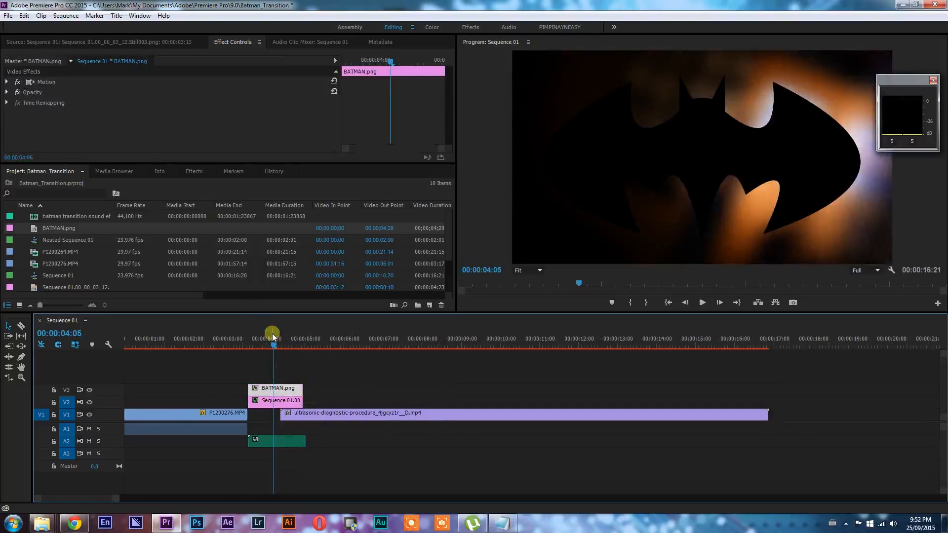
{"action": "key", "text": "Up"}
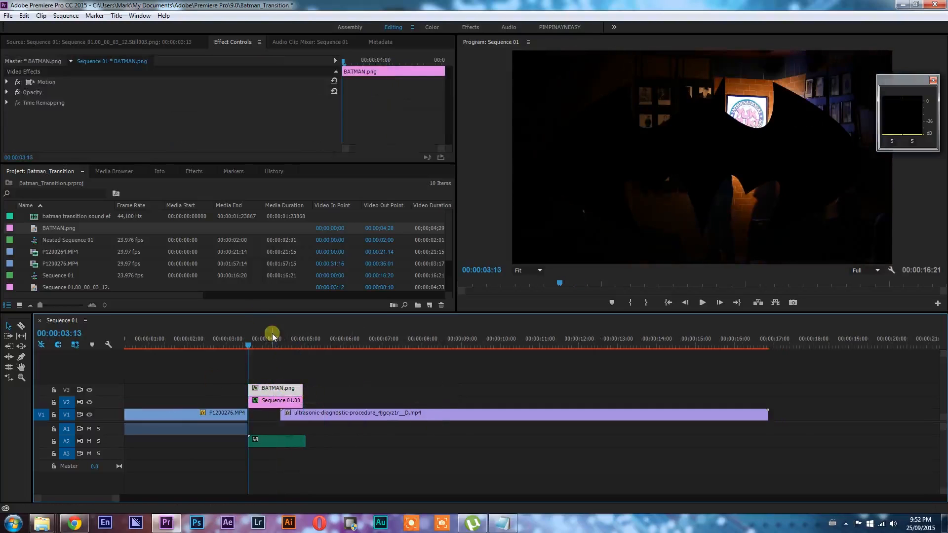
{"action": "left_click", "coordinate": [6, 81]}
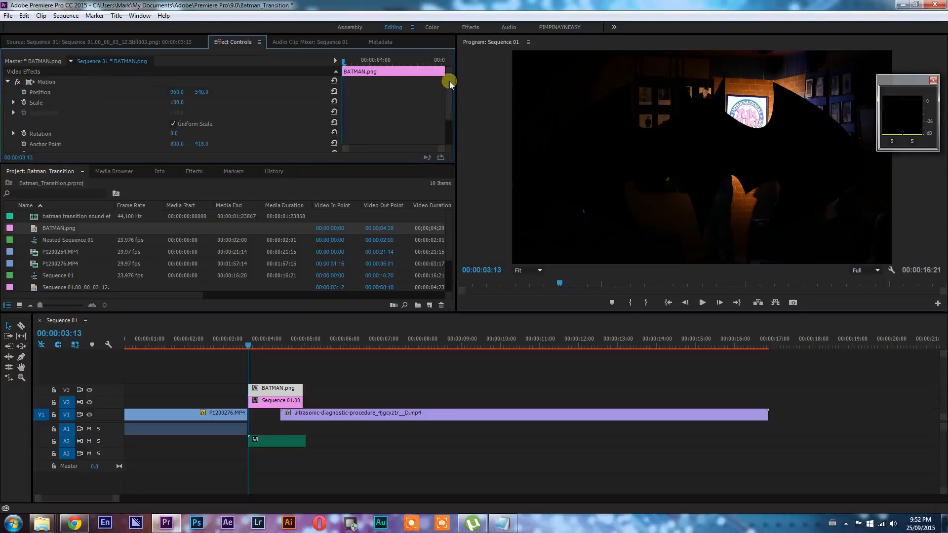
{"action": "scroll", "coordinate": [445, 79], "scroll_direction": "down", "scroll_amount": 1}
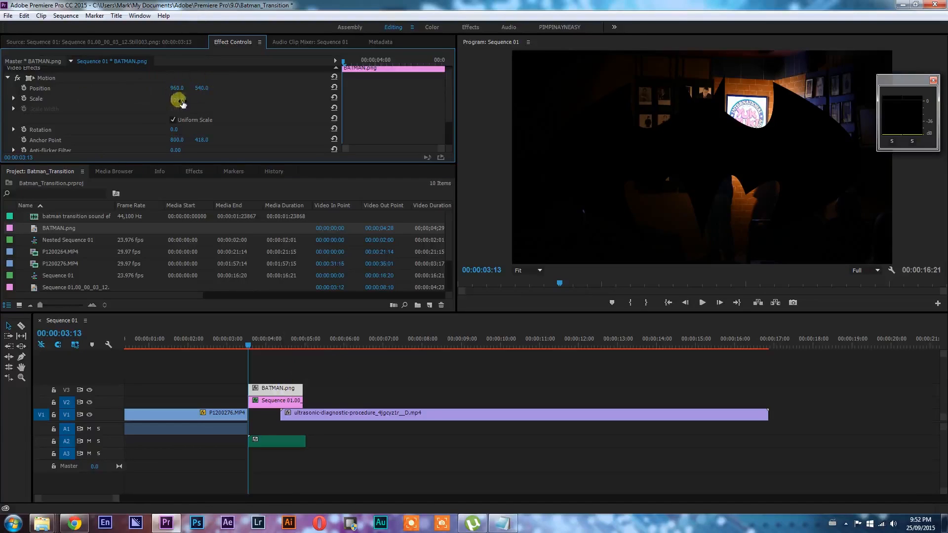
{"action": "left_click_drag", "start_coordinate": [168, 99], "coordinate": [132, 101]}
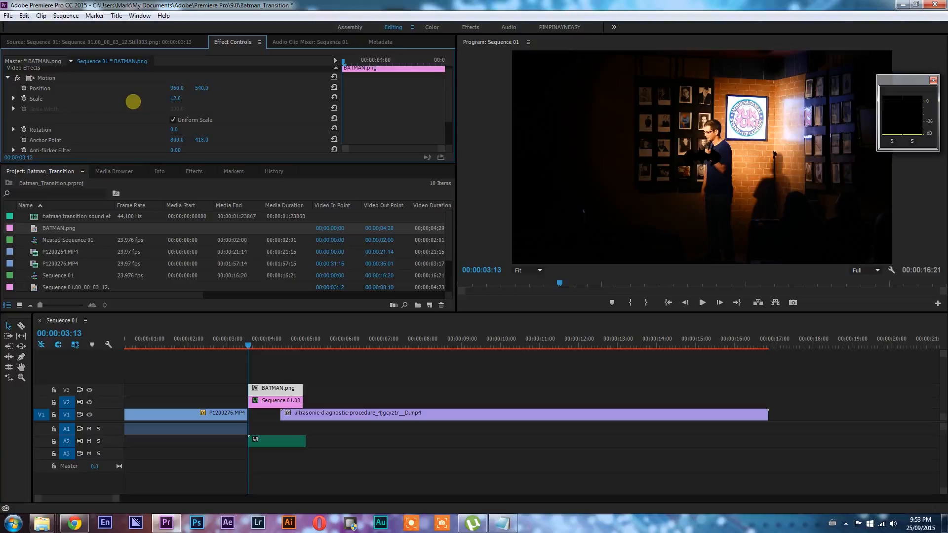
{"action": "left_click", "coordinate": [23, 98]}
Step: Set the BATMAN.png Scale to 300 at 00:00:04:05 to grow the logo mid-transition
{"action": "left_click", "coordinate": [354, 62]}
{"action": "left_click_drag", "start_coordinate": [353, 62], "coordinate": [392, 67]}
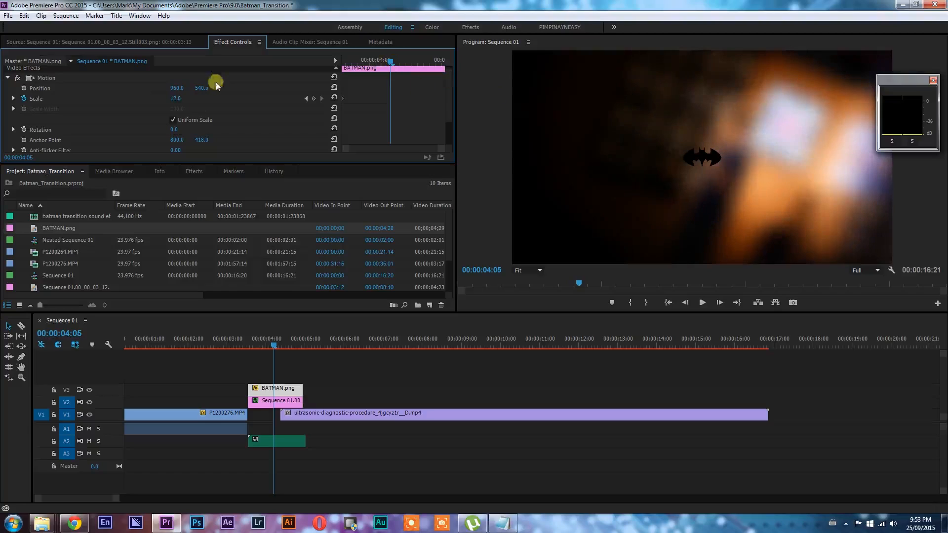
{"action": "left_click", "coordinate": [173, 98]}
{"action": "type", "text": "300"}
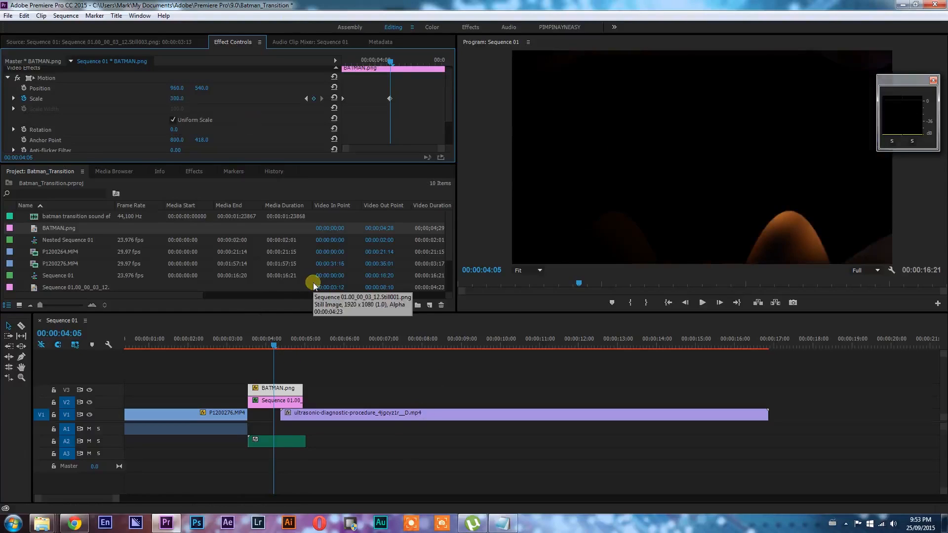
Step: Set the BATMAN.png Scale back to 12 at 00:00:04:22 and play the transition from just before the logo
{"action": "key", "text": "space"}
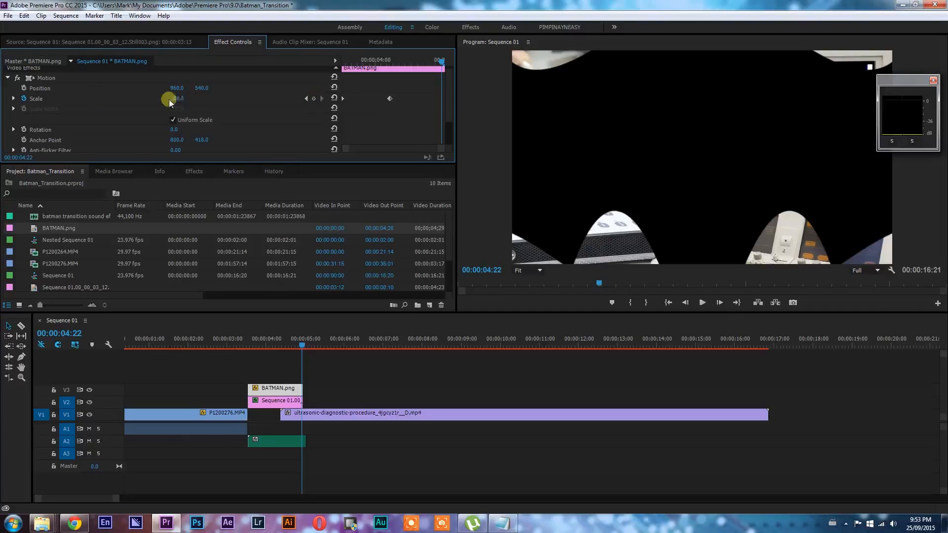
{"action": "left_click_drag", "start_coordinate": [178, 100], "coordinate": [36, 108]}
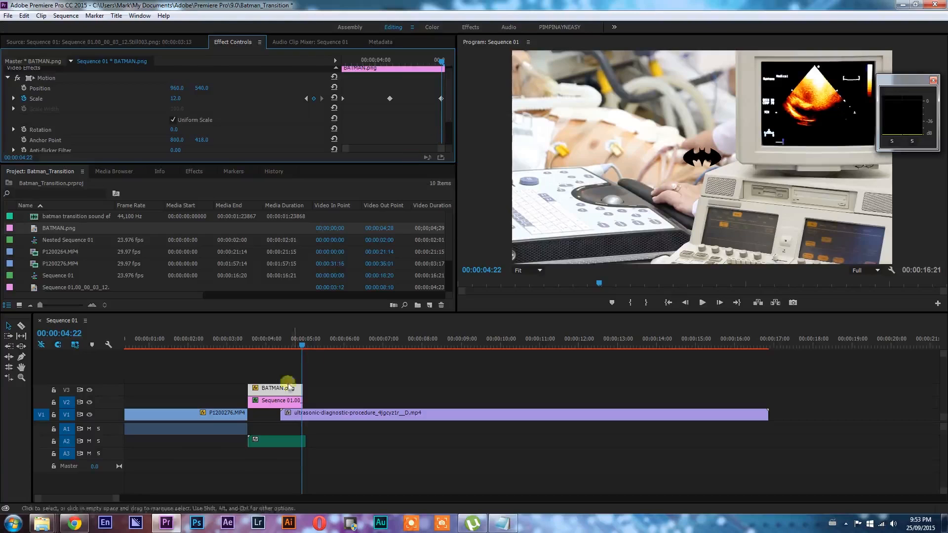
{"action": "left_click", "coordinate": [240, 341]}
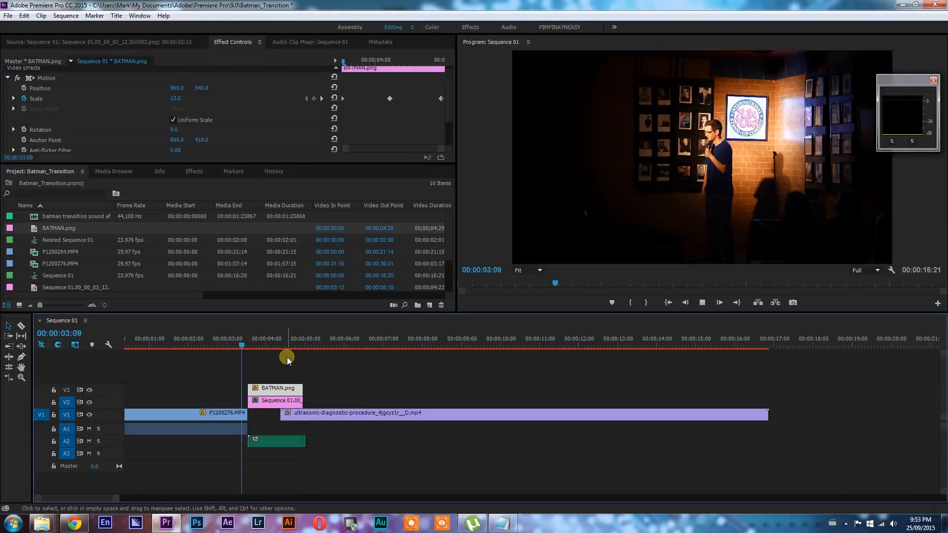
{"action": "key", "text": "space"}
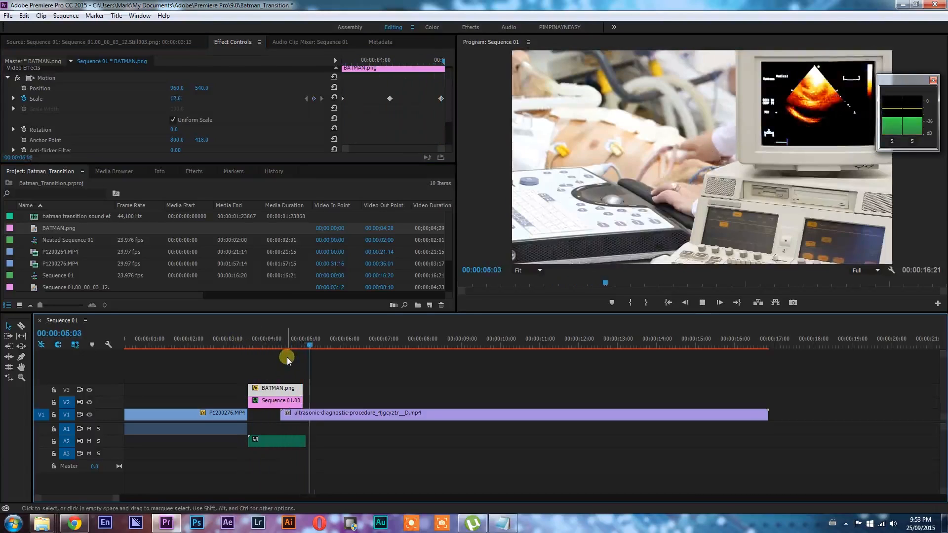
{"action": "key", "text": "space"}
Step: Add an Opacity keyframe of 100% to BATMAN.png at 00:00:04:18
{"action": "left_click_drag", "start_coordinate": [448, 101], "coordinate": [449, 128]}
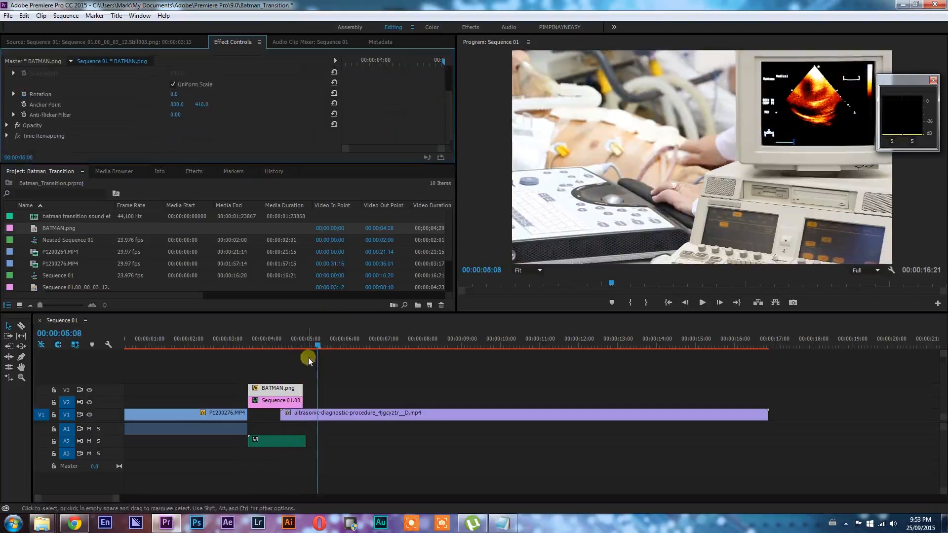
{"action": "left_click", "coordinate": [289, 341]}
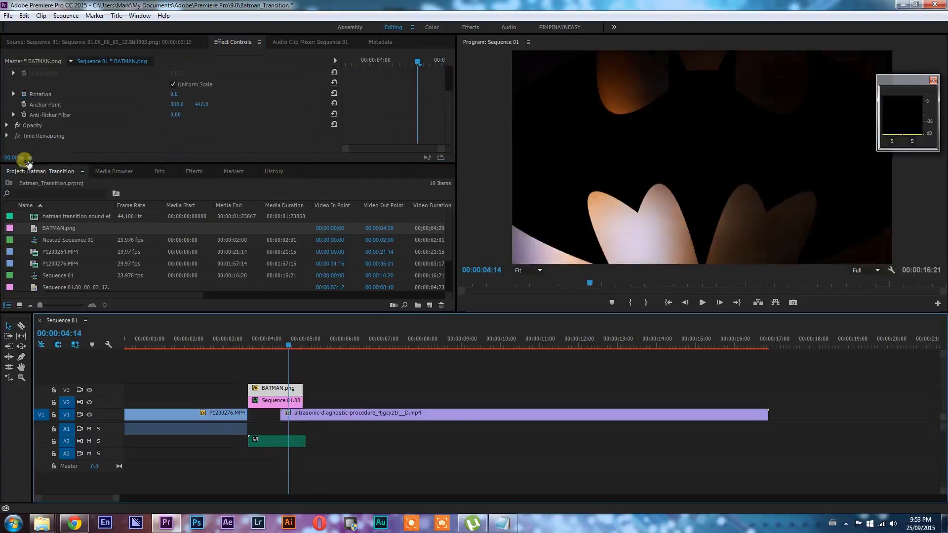
{"action": "left_click", "coordinate": [11, 125]}
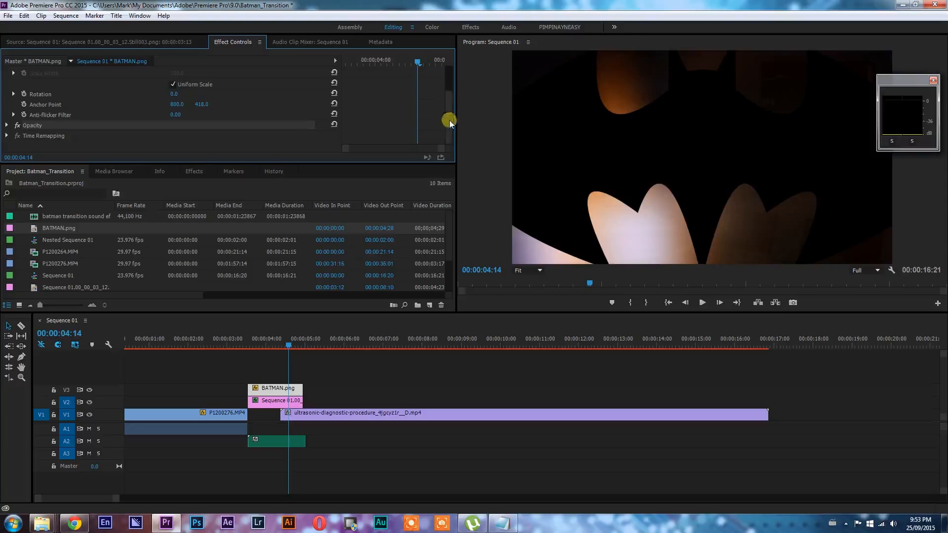
{"action": "left_click", "coordinate": [293, 341]}
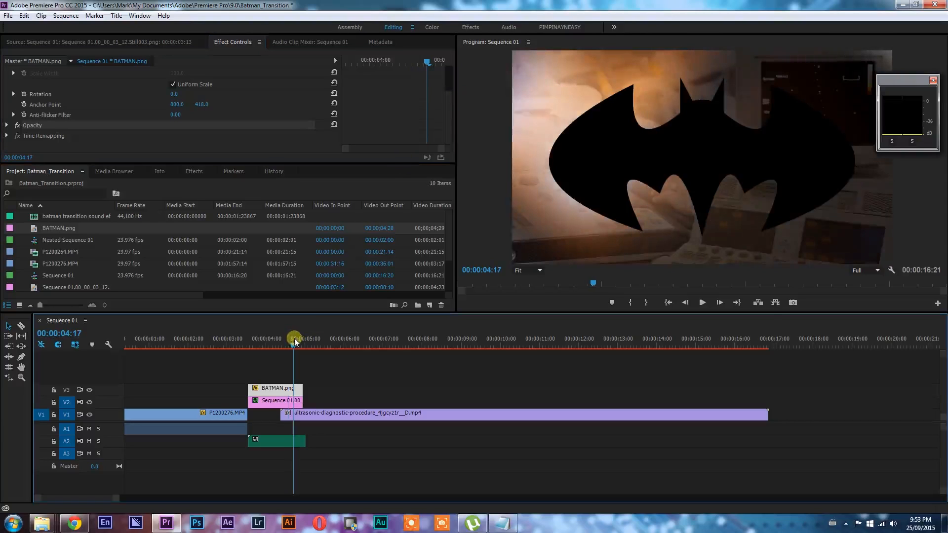
{"action": "left_click_drag", "start_coordinate": [293, 344], "coordinate": [297, 345]}
{"action": "left_click", "coordinate": [49, 129]}
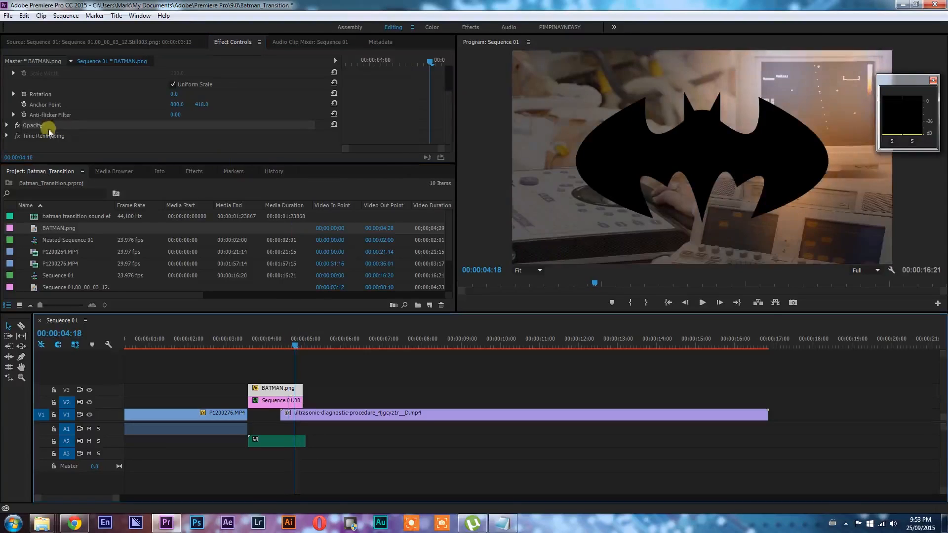
{"action": "left_click", "coordinate": [6, 124]}
{"action": "left_click_drag", "start_coordinate": [449, 98], "coordinate": [432, 118]}
{"action": "left_click", "coordinate": [314, 115]}
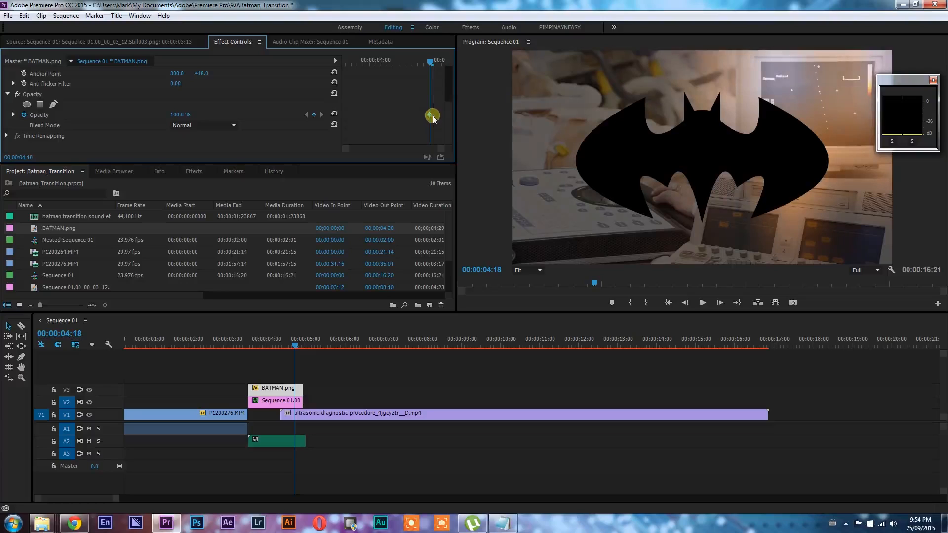
Step: Set the BATMAN.png Opacity to 0% at 00:00:04:22 and play back the logo's fade-out
{"action": "key", "text": "shift+Right"}
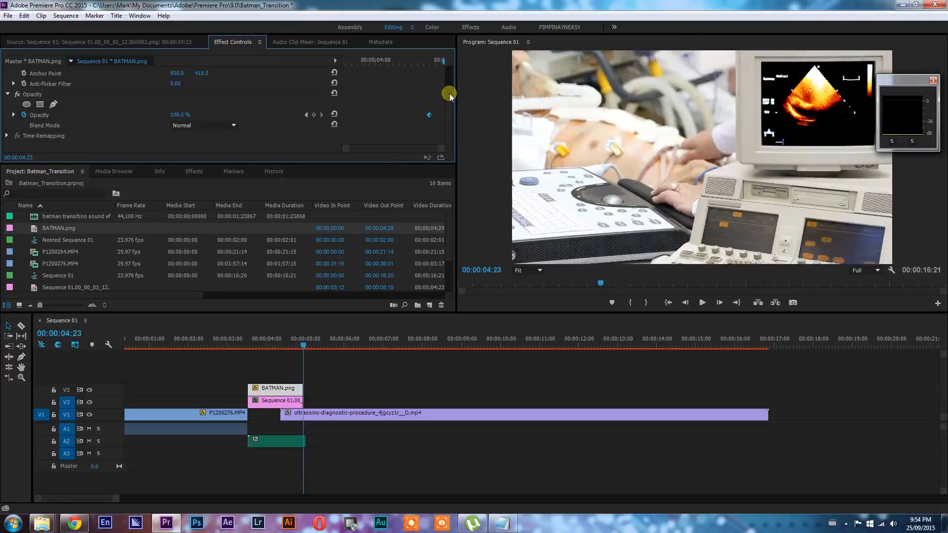
{"action": "key", "text": "Left"}
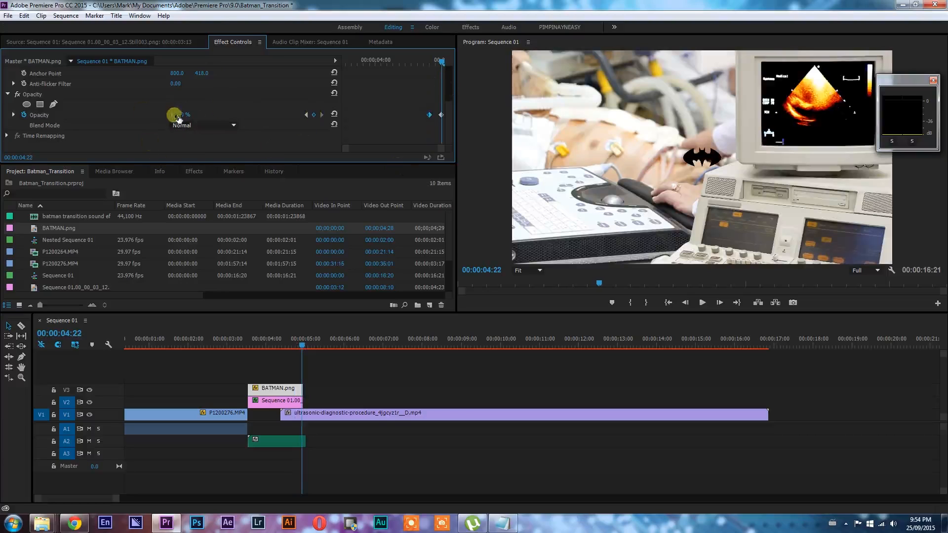
{"action": "left_click", "coordinate": [306, 115]}
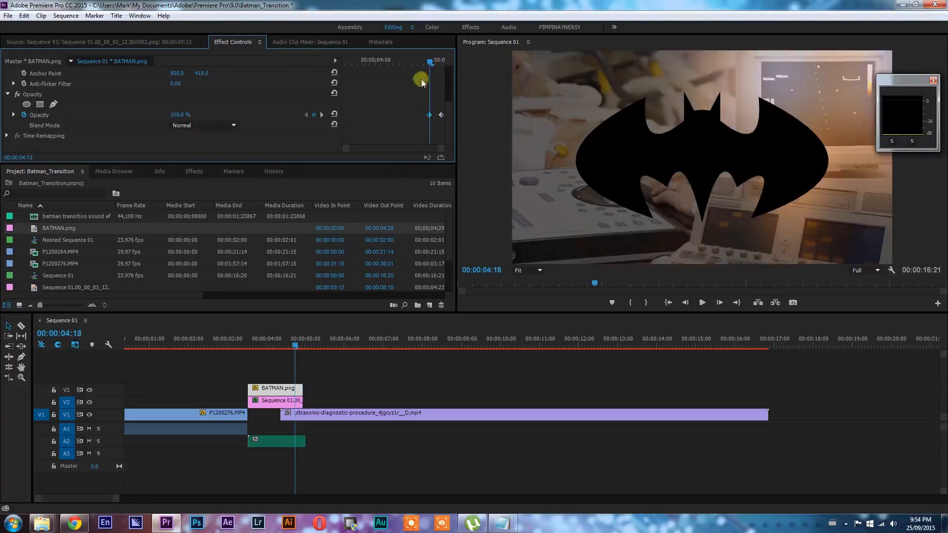
{"action": "left_click", "coordinate": [323, 115]}
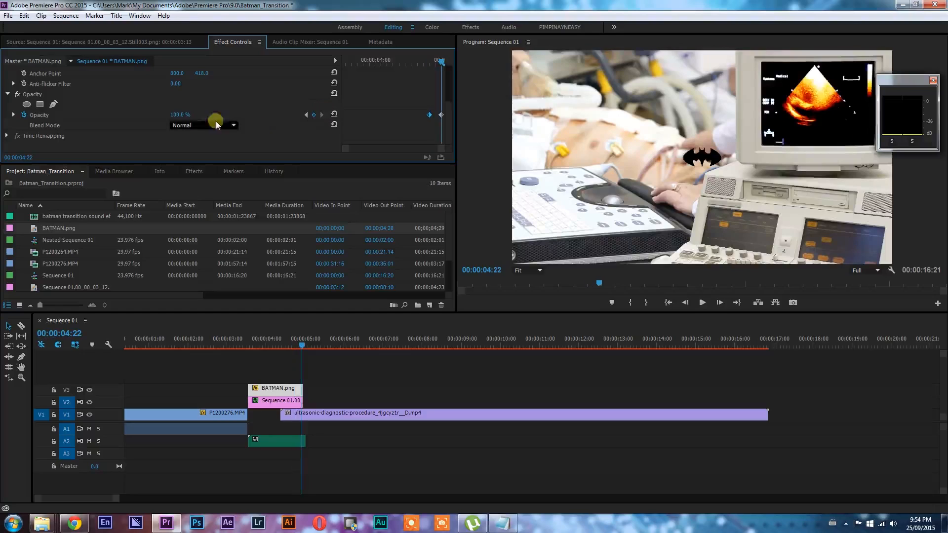
{"action": "type", "text": "0"}
{"action": "key", "text": "Return"}
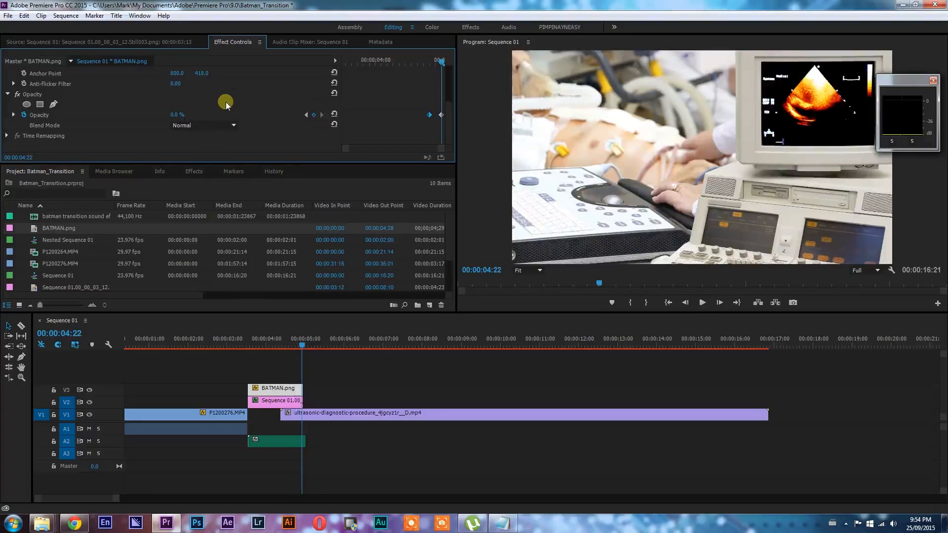
{"action": "left_click", "coordinate": [244, 342]}
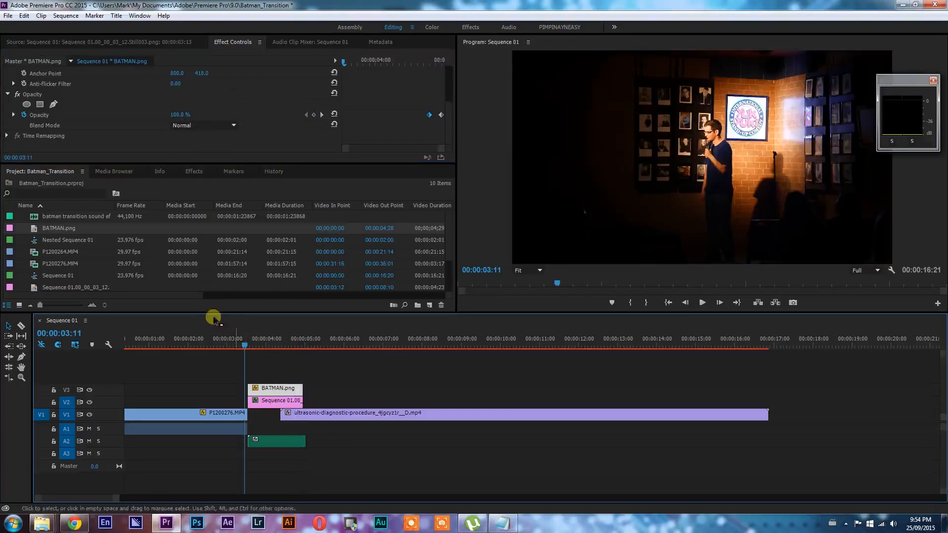
{"action": "key", "text": "space"}
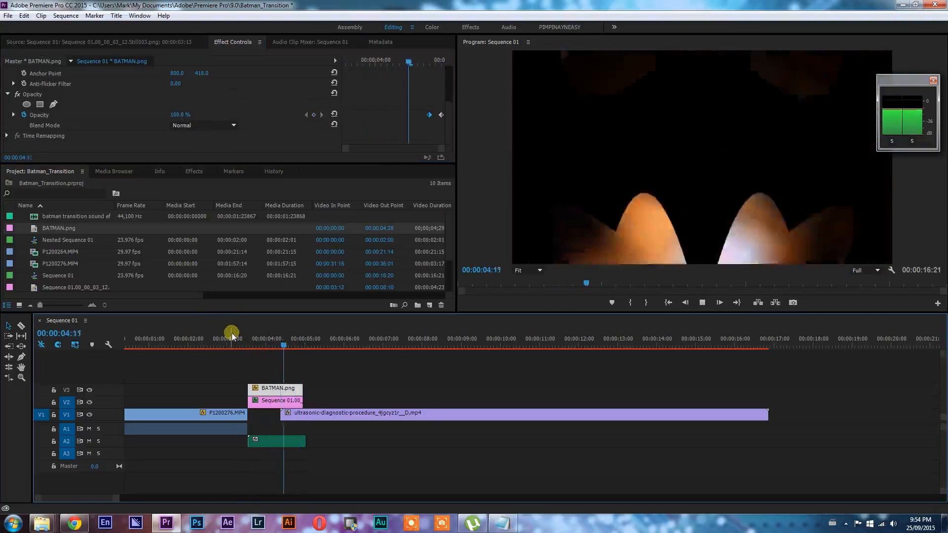
Step: Deselect the logo clip and play the sequence from the beginning to review the finished transition
{"action": "left_click", "coordinate": [239, 340]}
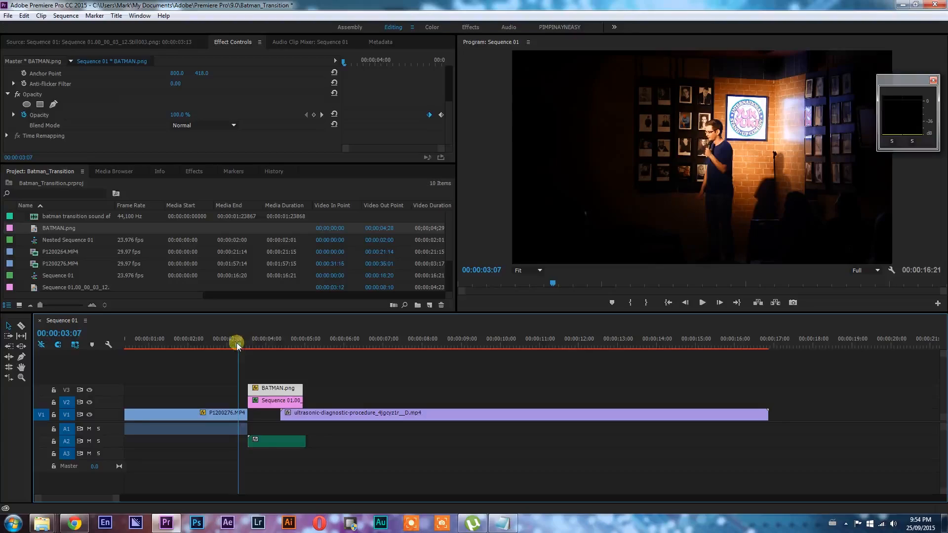
{"action": "key", "text": "Home"}
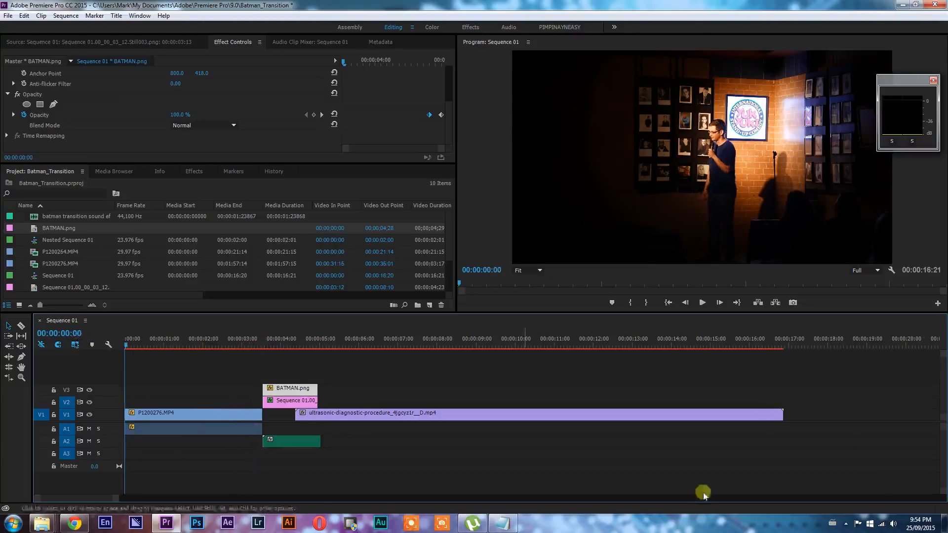
{"action": "mouse_move", "coordinate": [942, 523]}
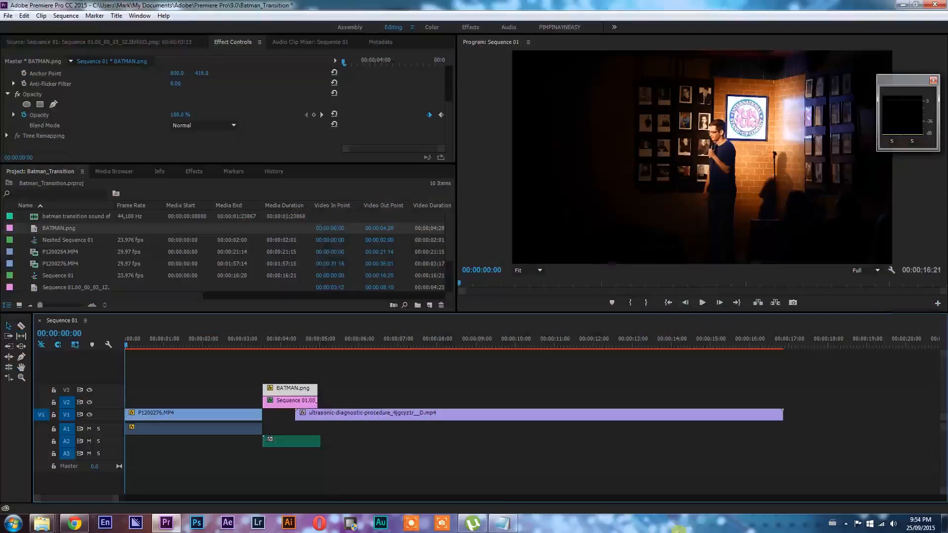
{"action": "left_click", "coordinate": [268, 472]}
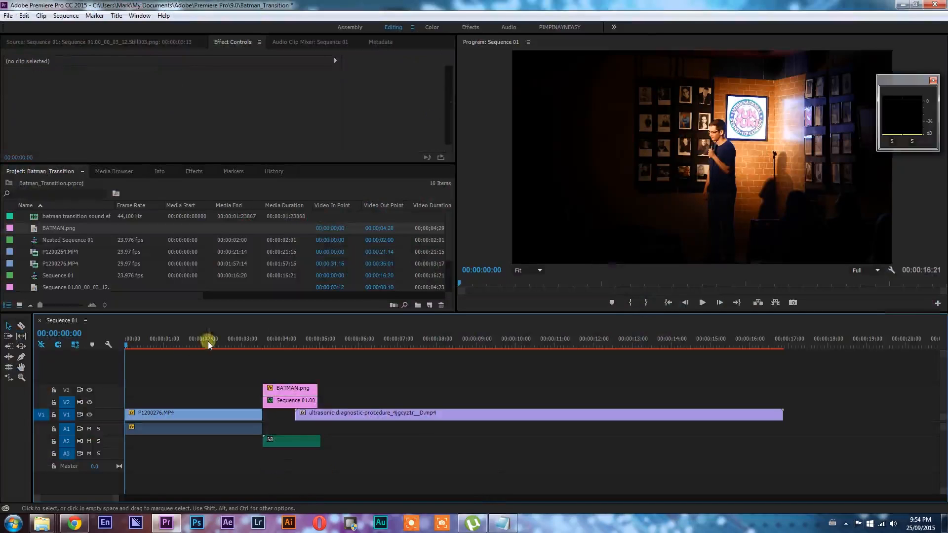
{"action": "key", "text": "space"}
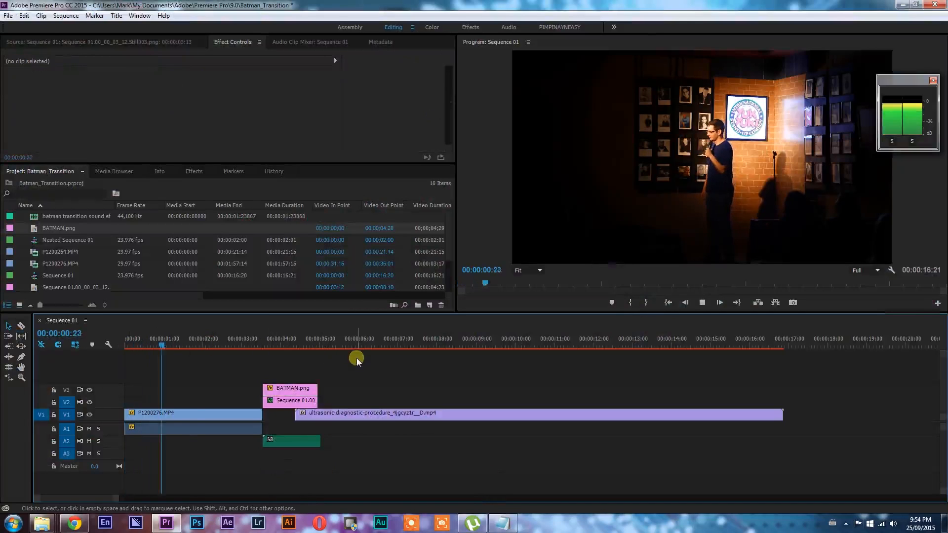